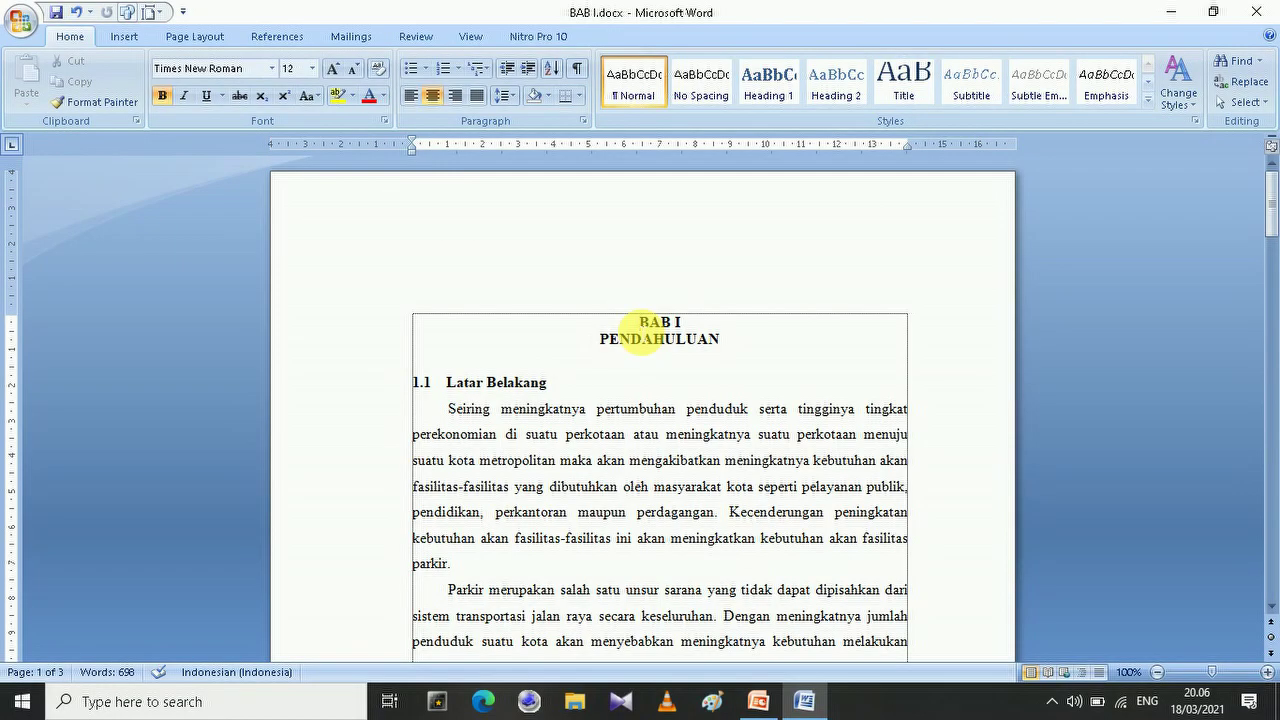
- Review the available paper sizes in Page Setup and apply A4 210 x 297 mm to the whole document
left_click(186, 38)
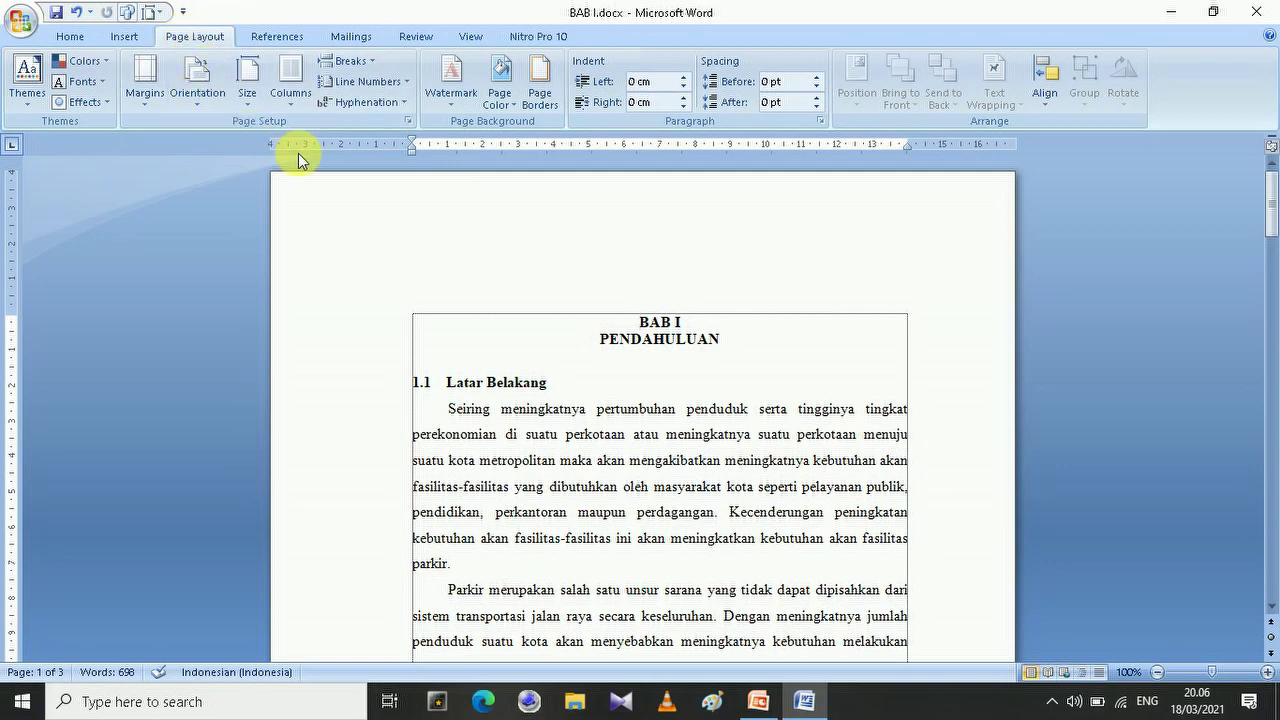
left_click(408, 122)
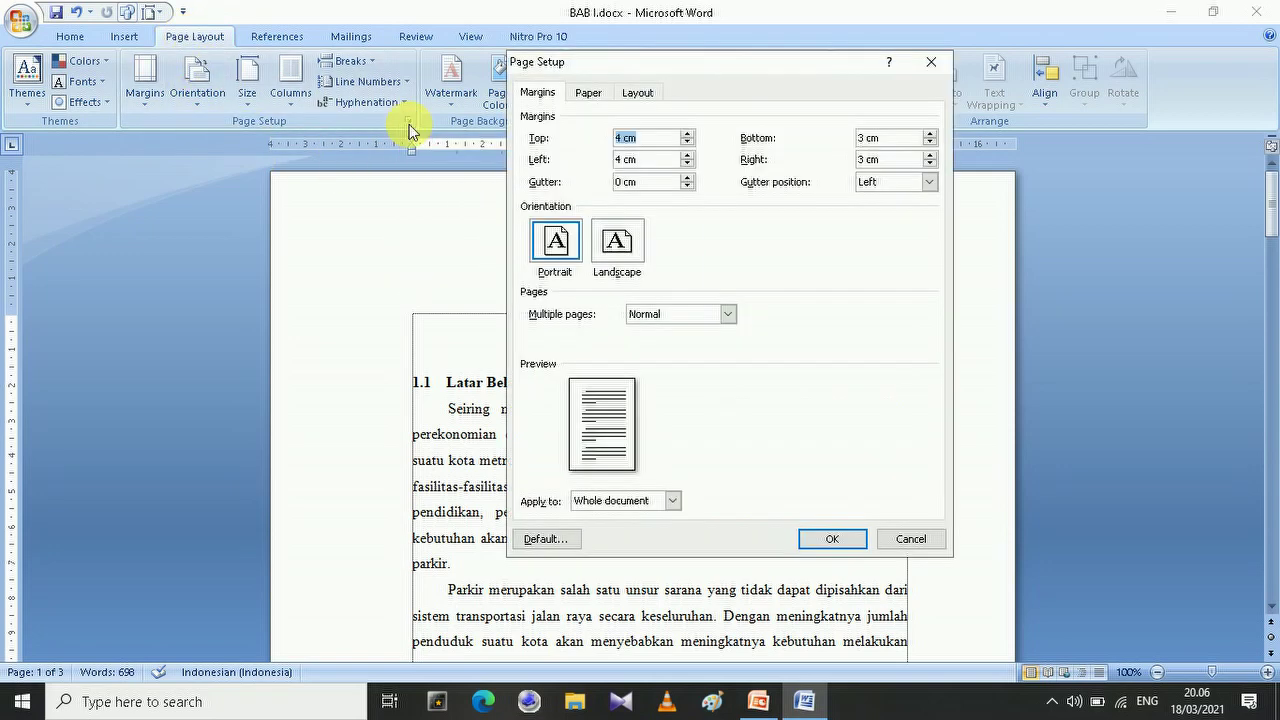
left_click(586, 93)
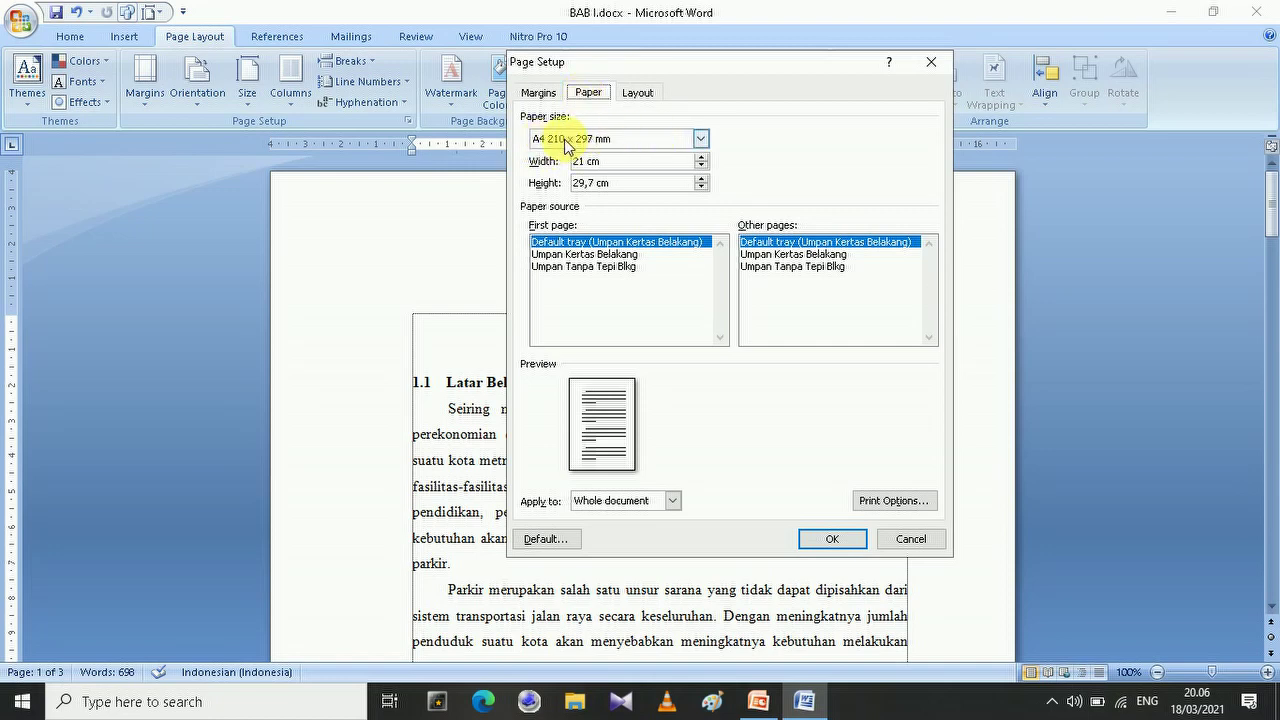
left_click(701, 140)
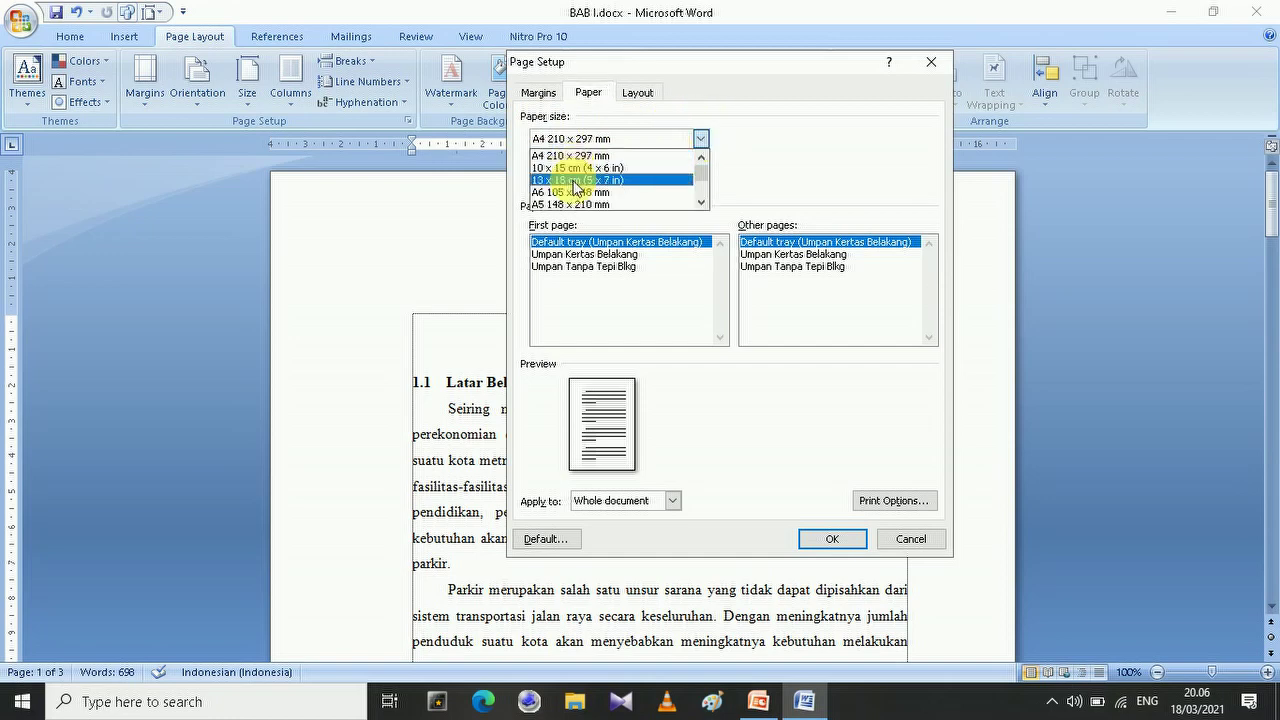
scroll(577, 195, "down", 1)
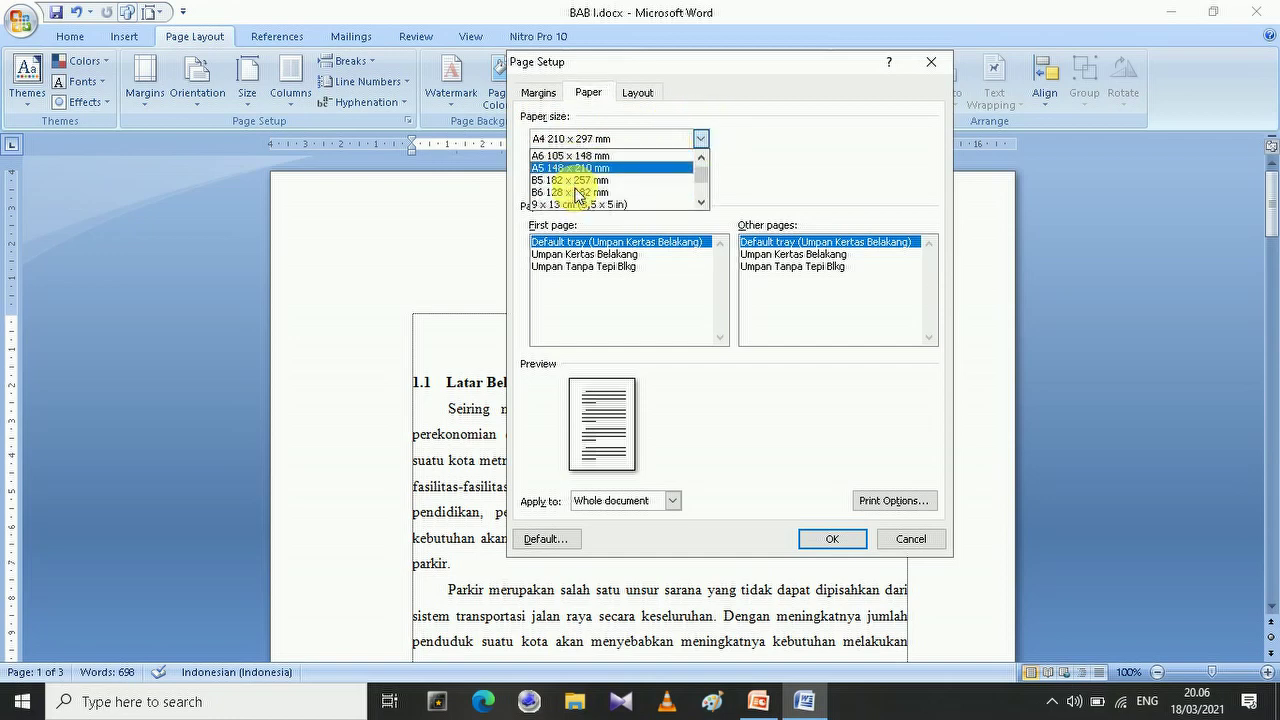
scroll(577, 195, "down", 2)
scroll(576, 197, "down", 6)
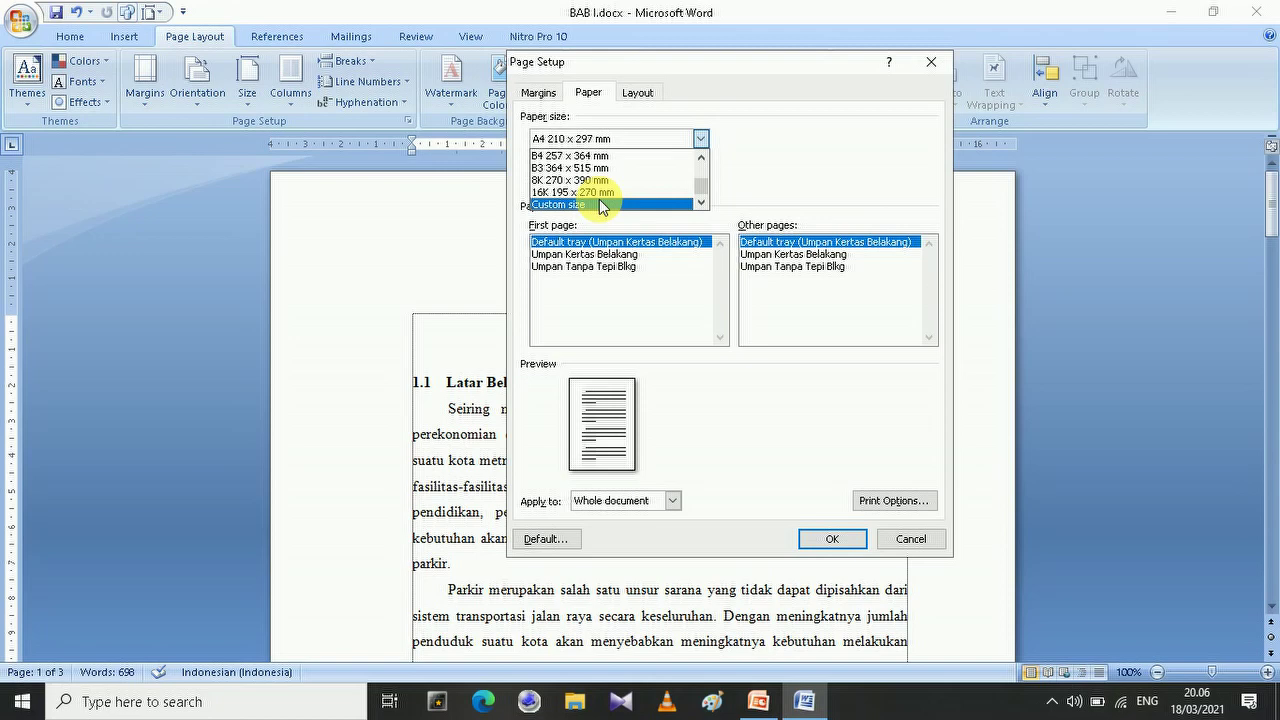
scroll(599, 199, "up", 5)
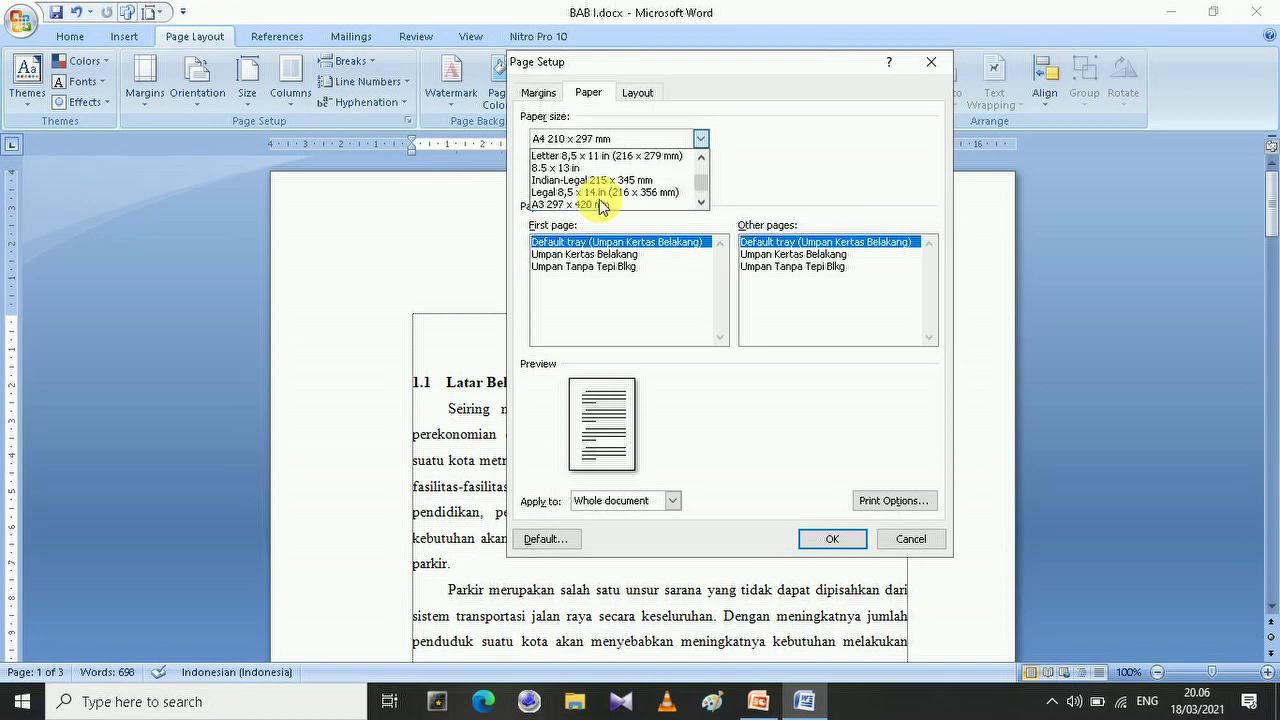
left_click(760, 425)
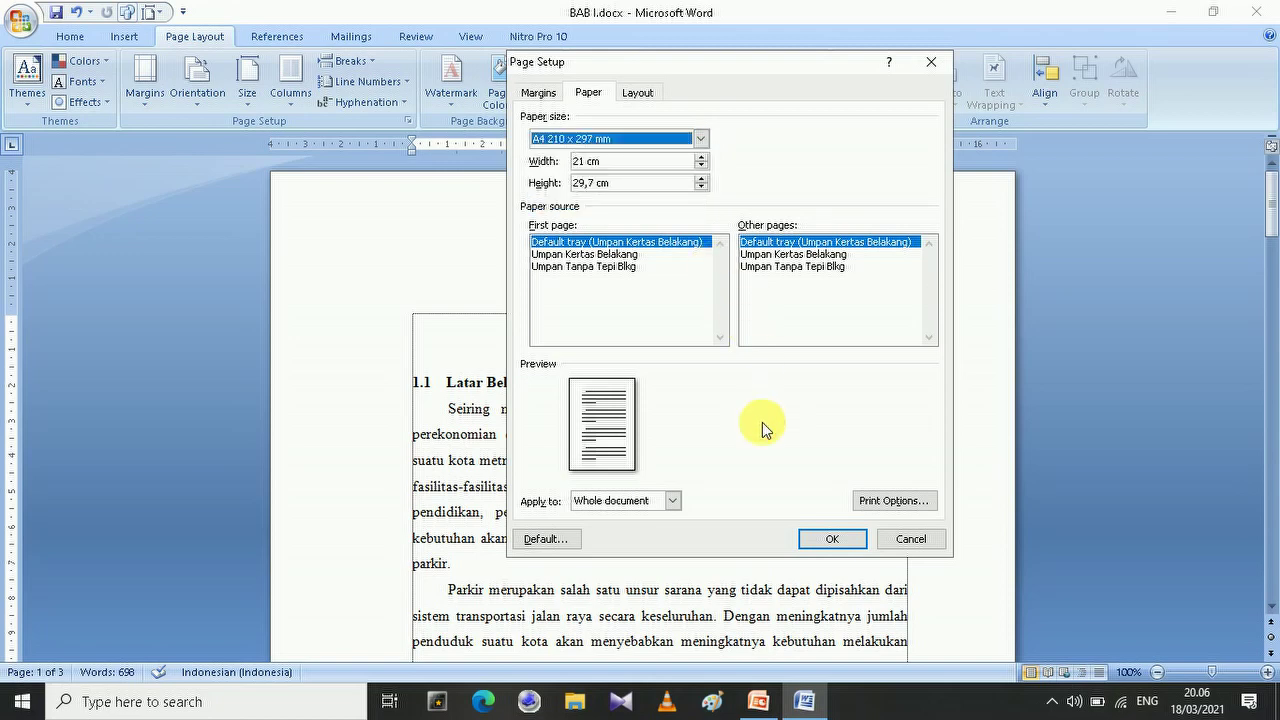
left_click(834, 540)
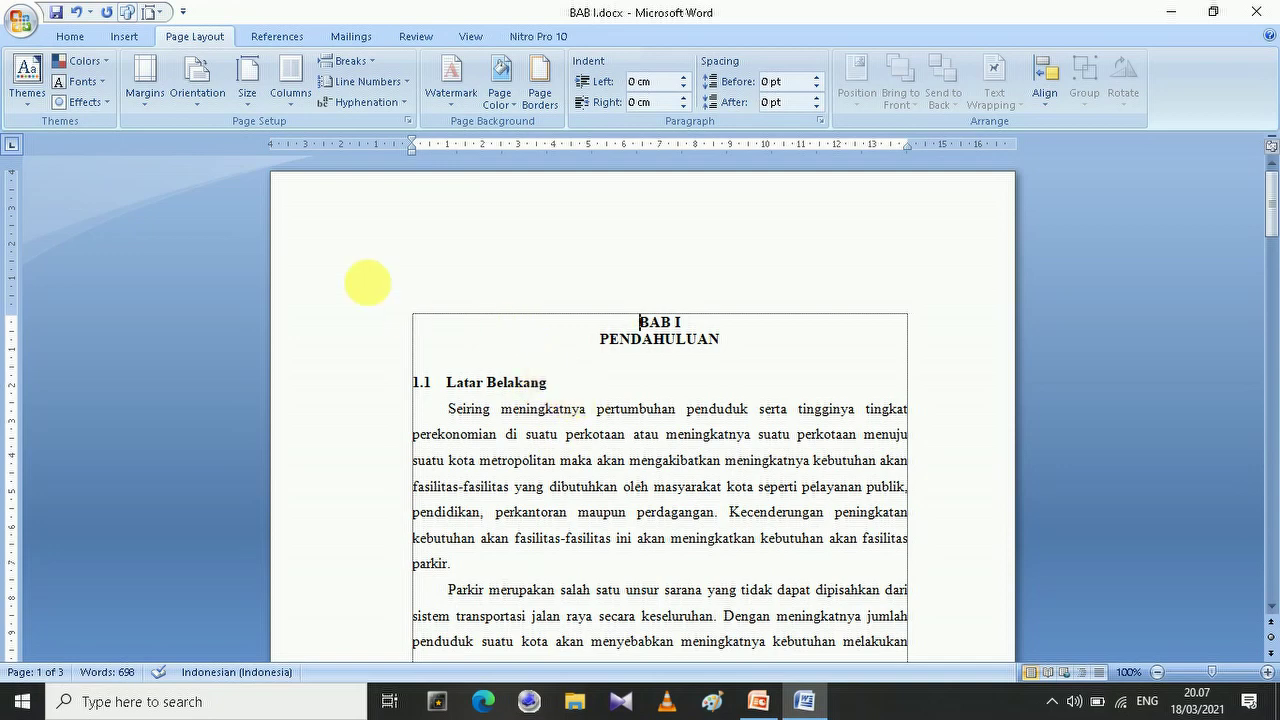
left_click(251, 105)
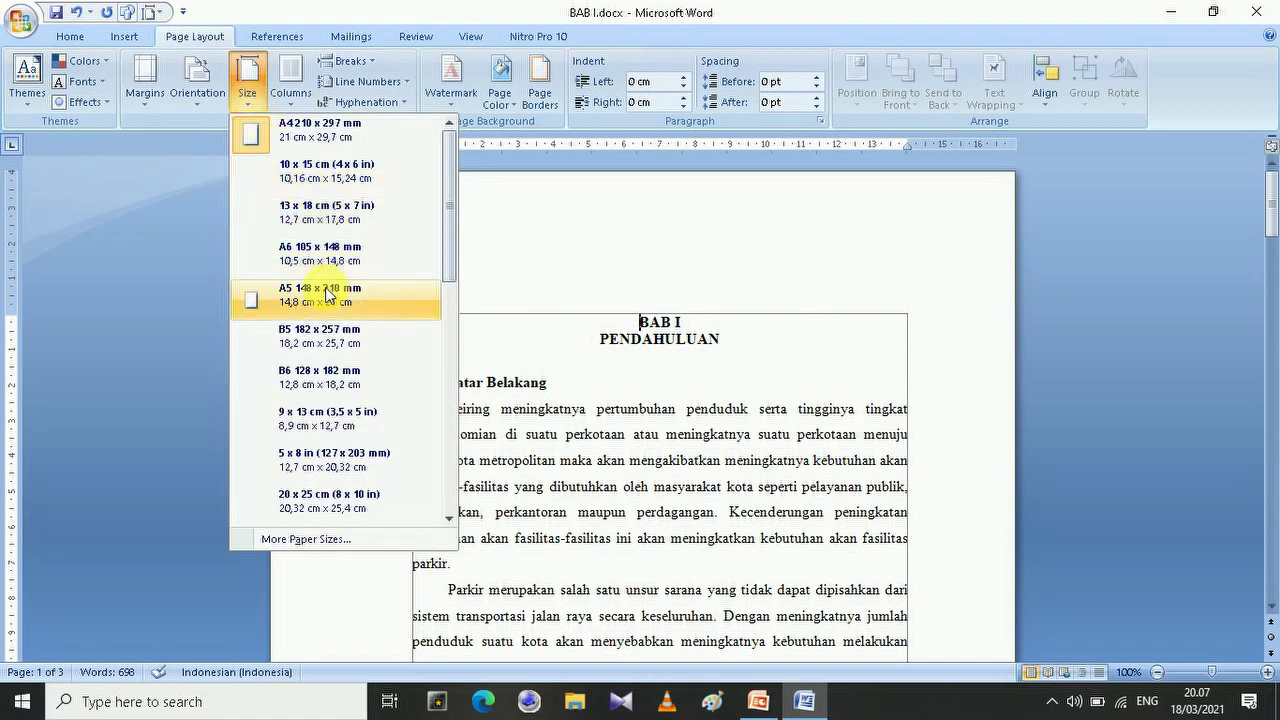
scroll(326, 293, "down", 5)
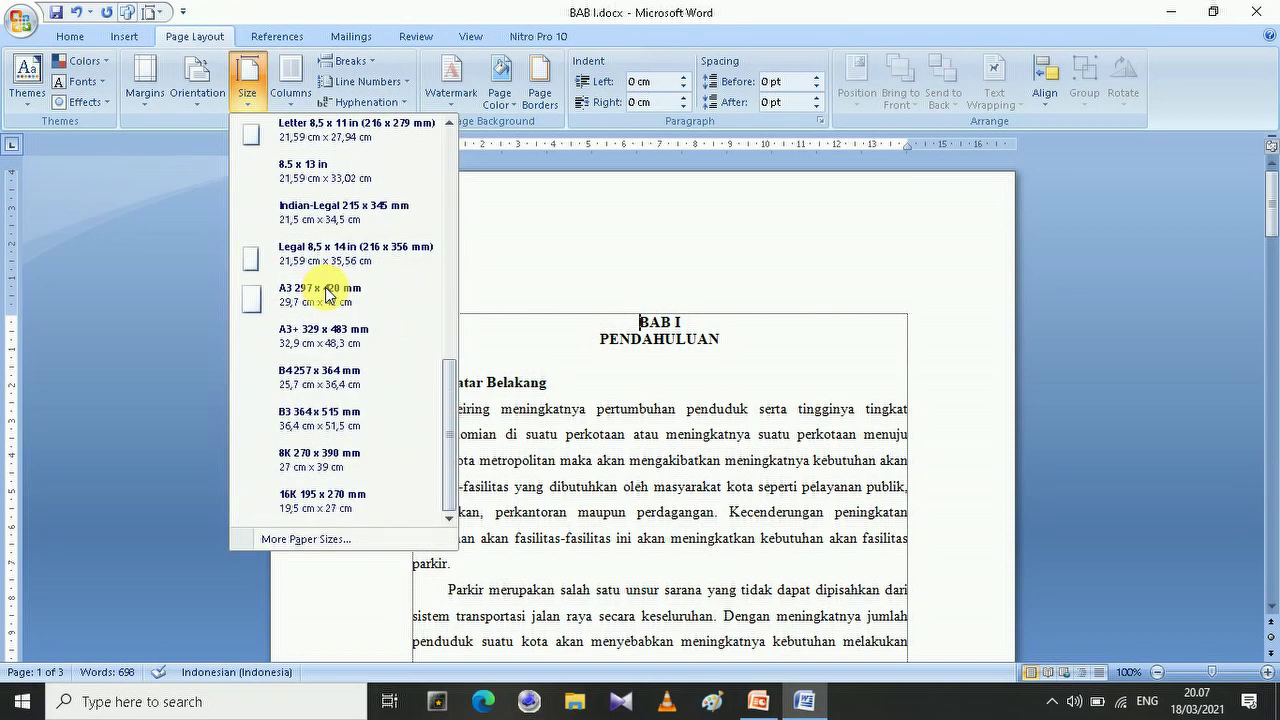
scroll(326, 293, "up", 5)
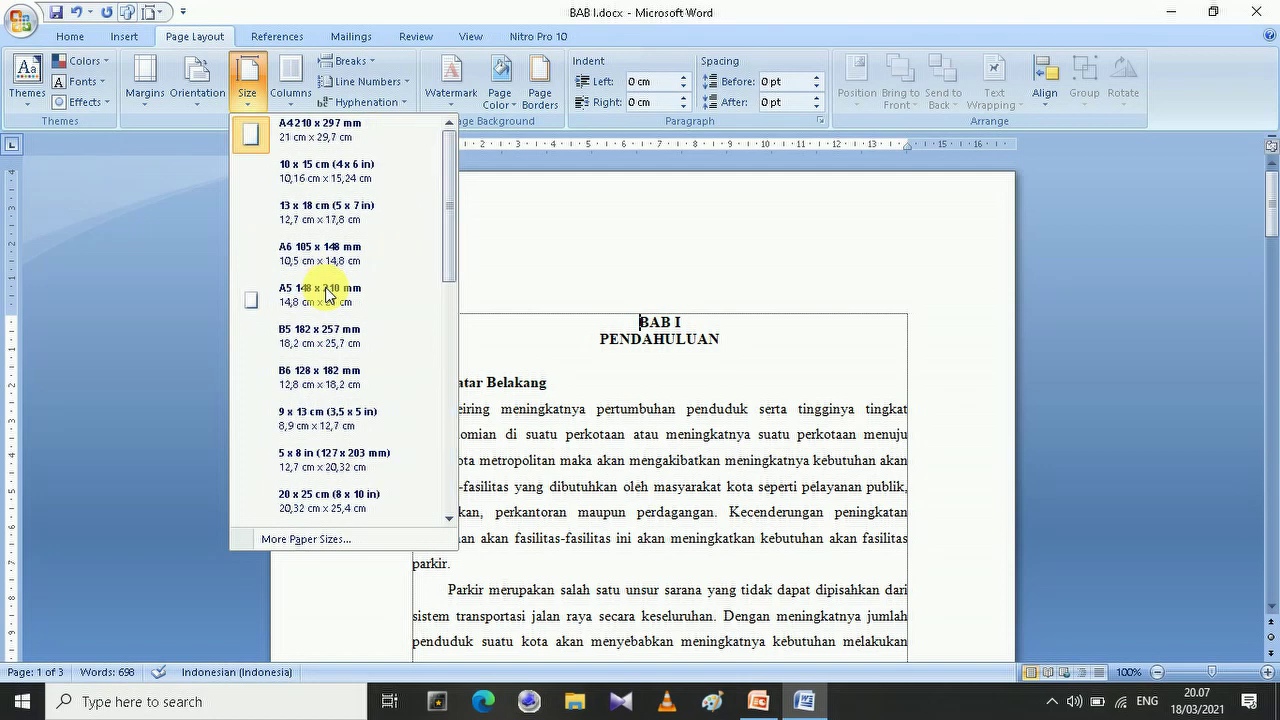
left_click(252, 103)
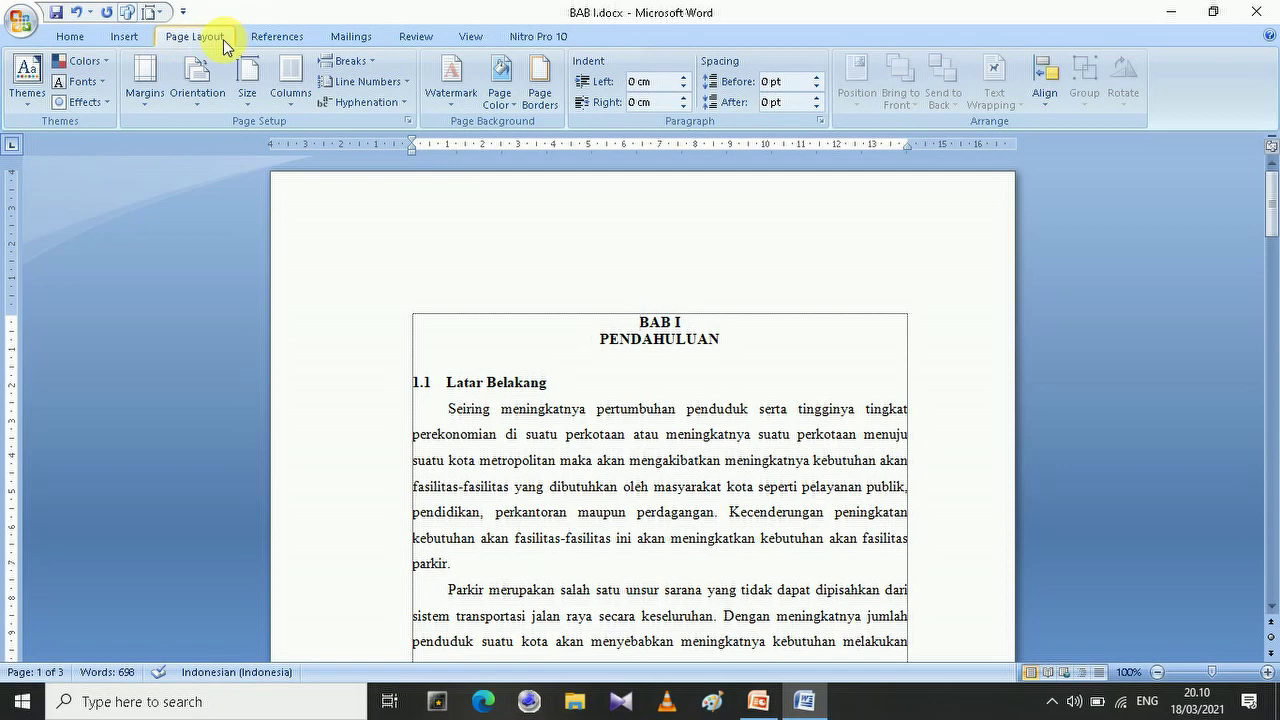
- Set a custom top page margin of 3 cm for the whole document
left_click(147, 103)
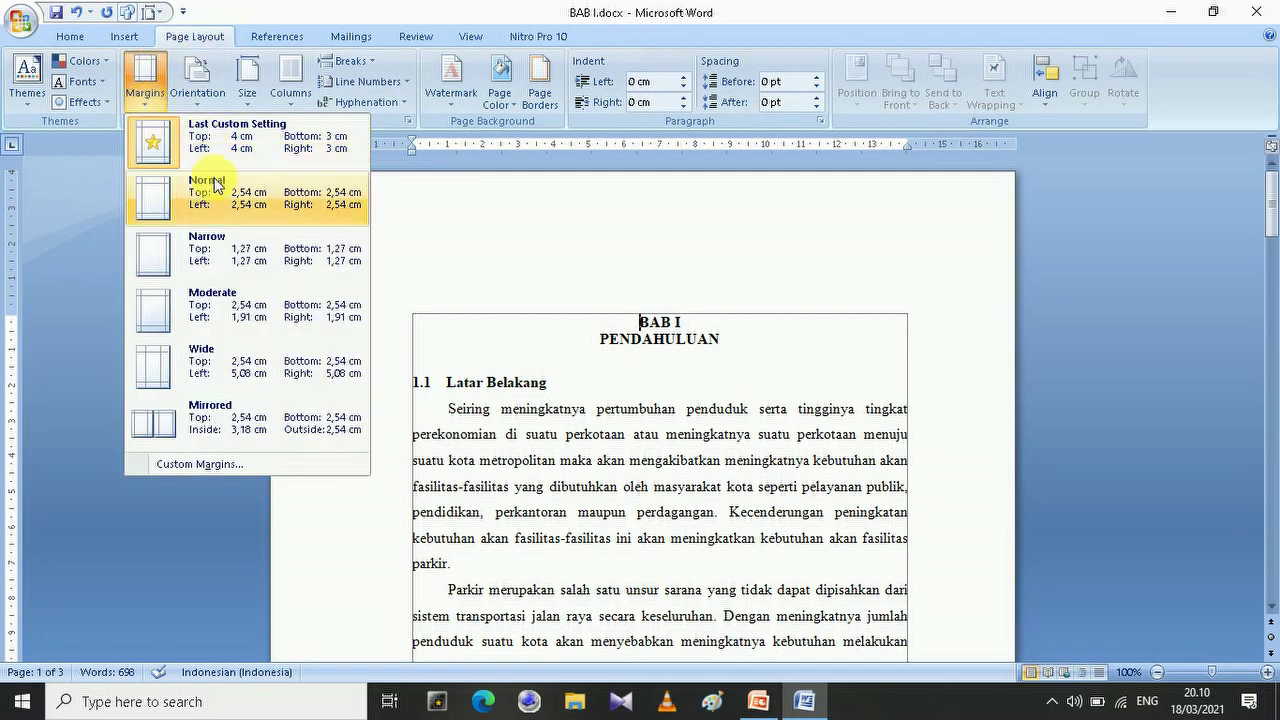
left_click(211, 465)
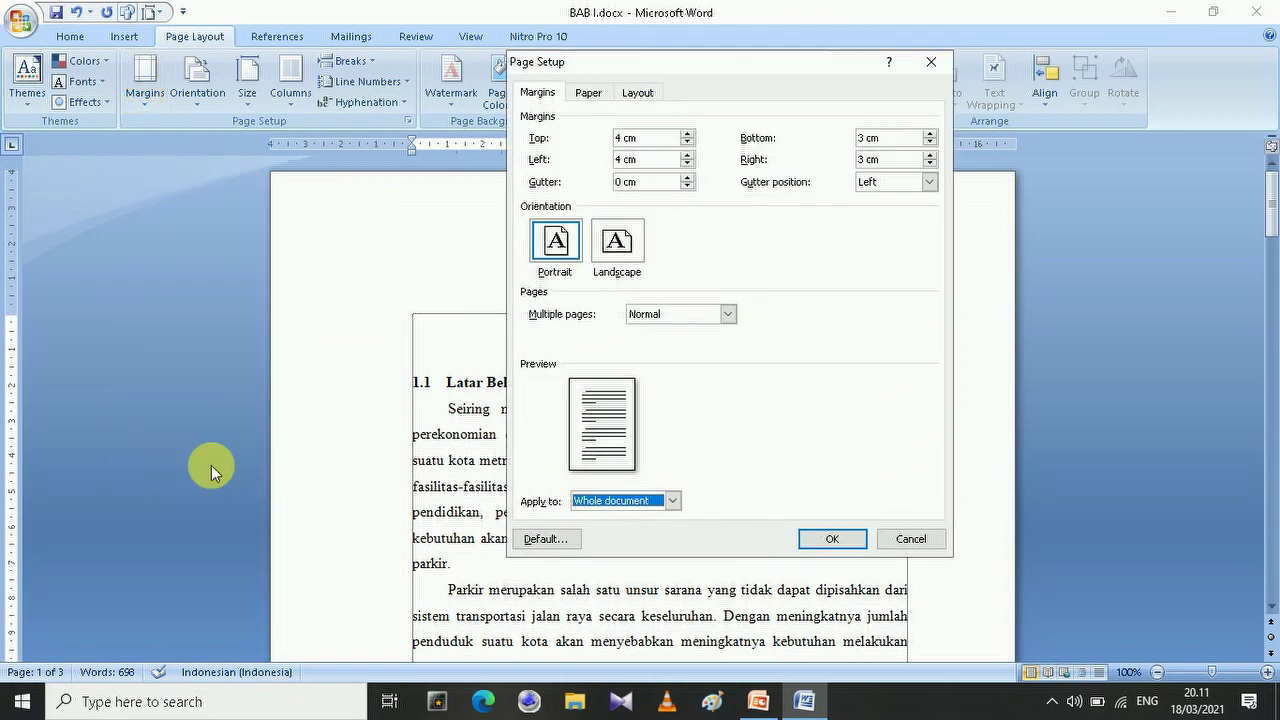
left_click(620, 138)
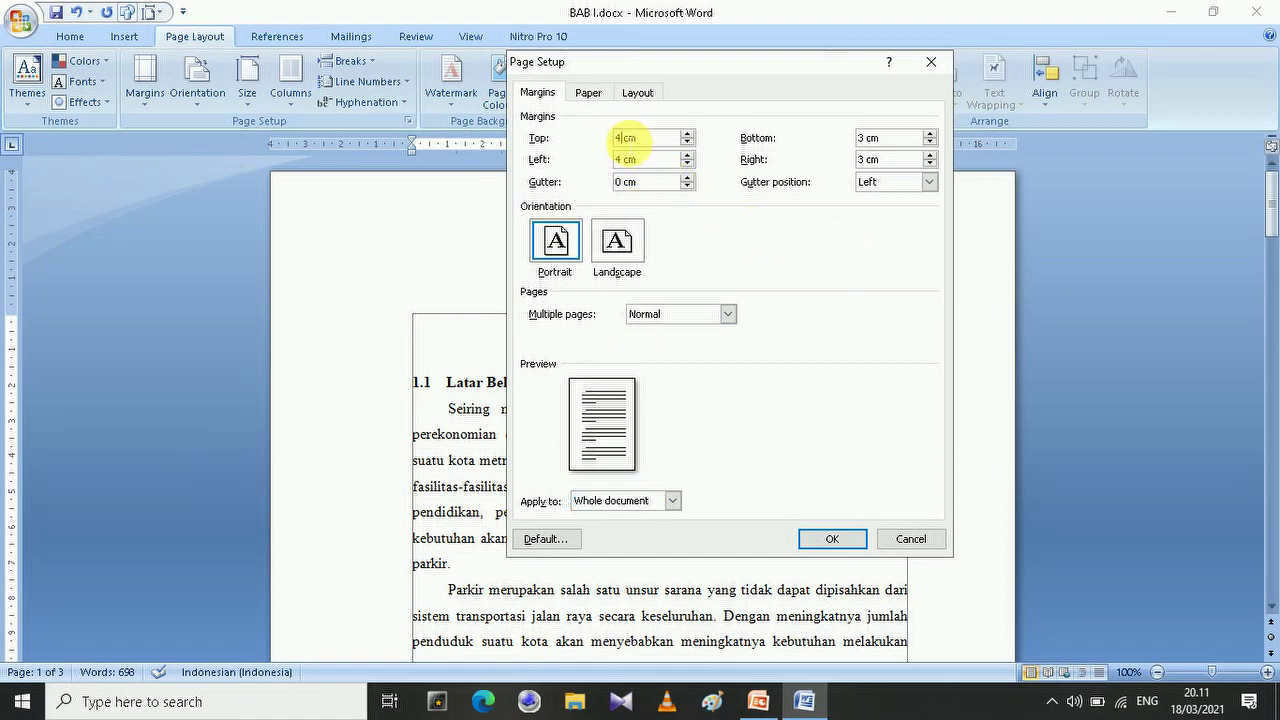
key("BackSpace")
type("3")
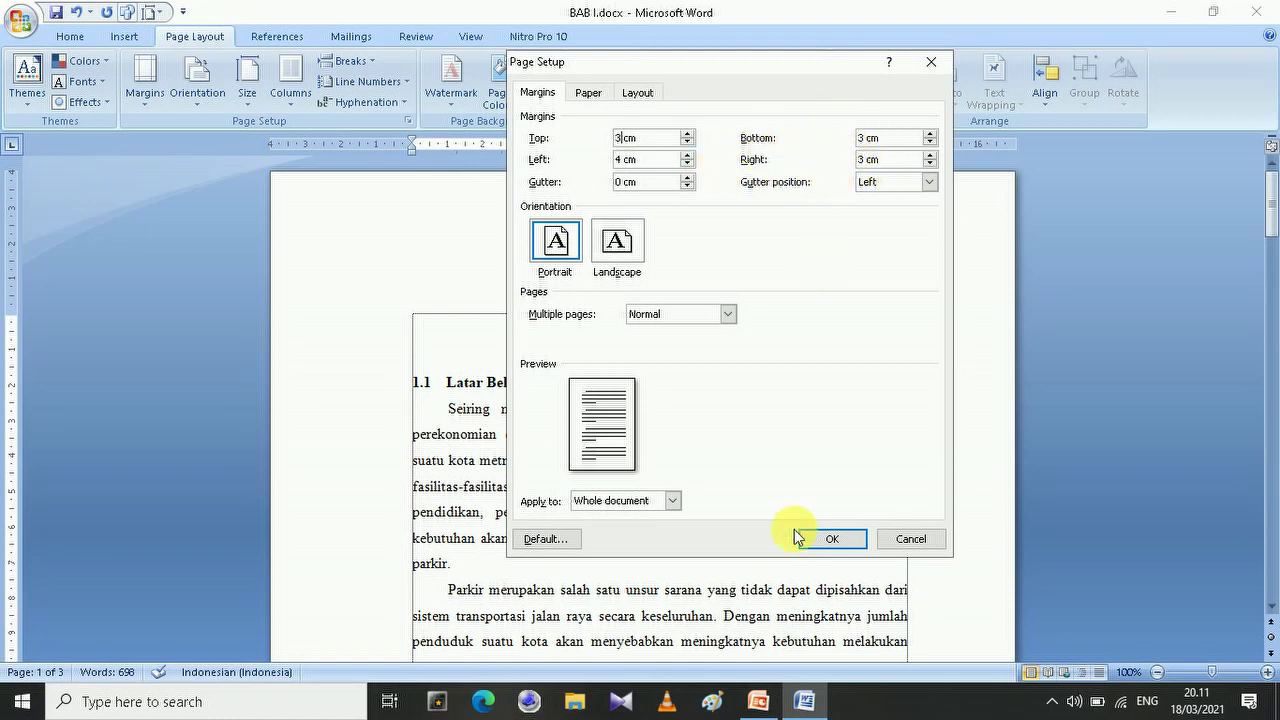
left_click(886, 137)
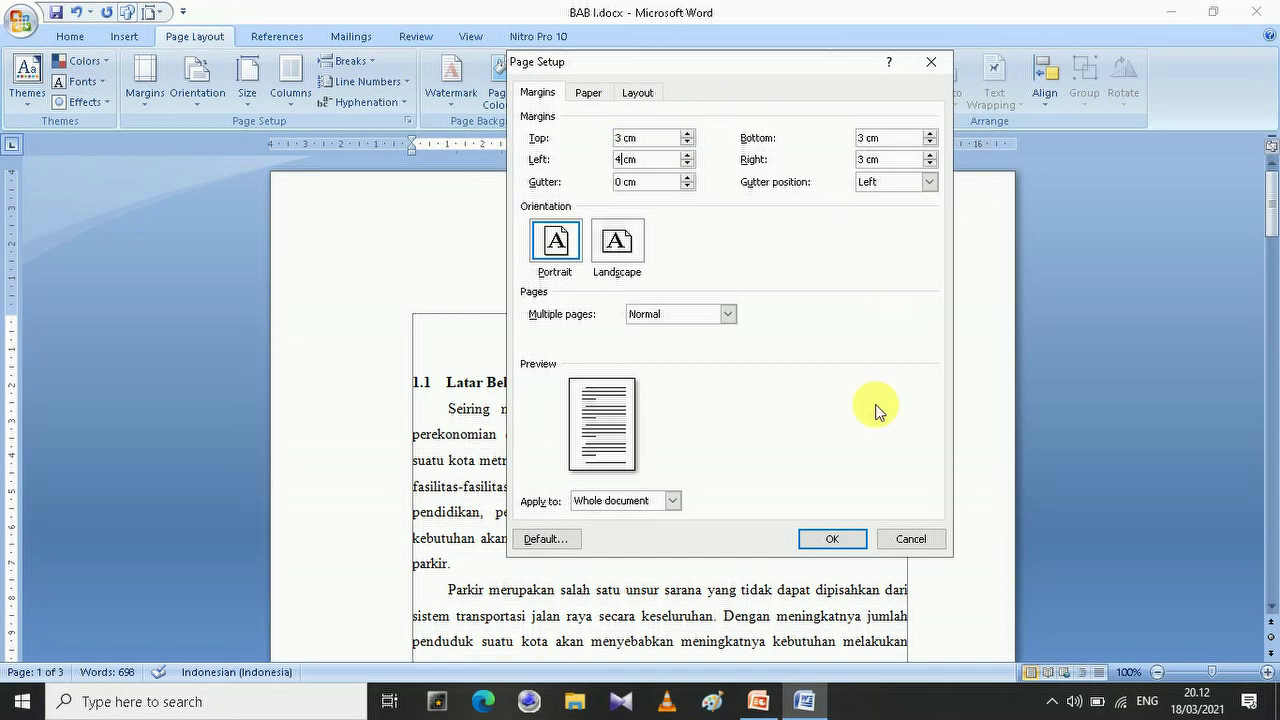
left_click(817, 545)
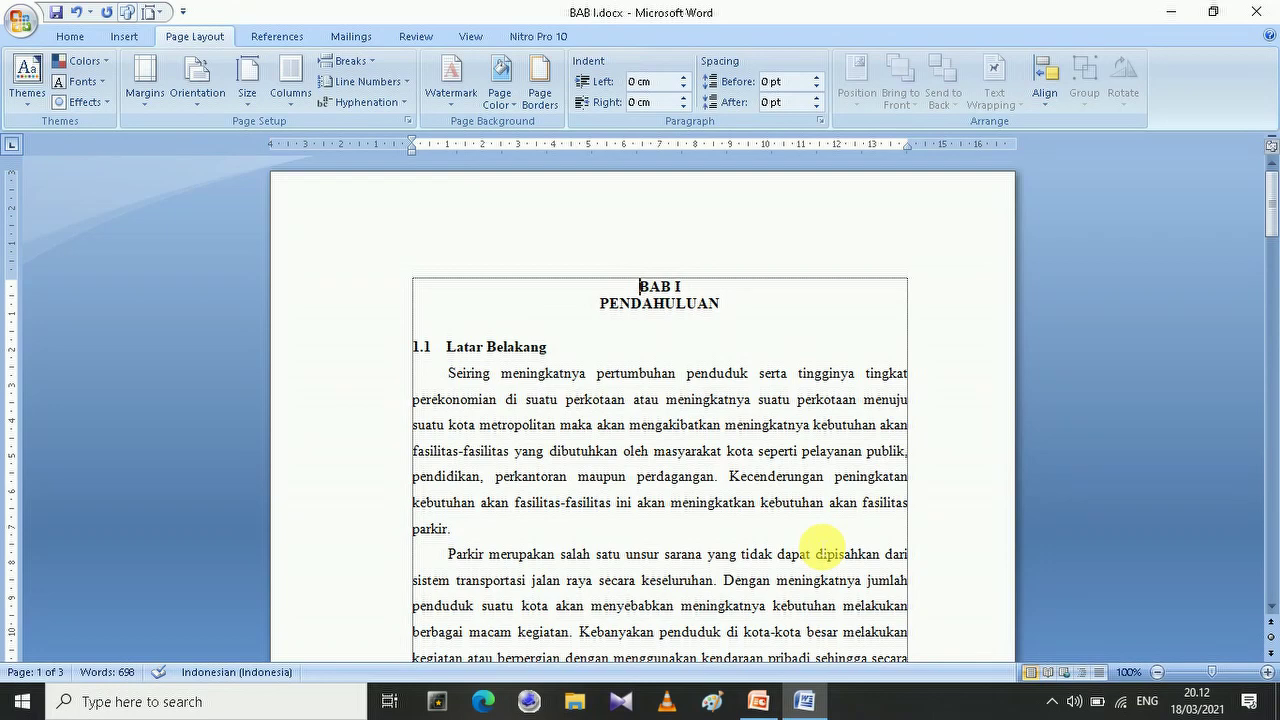
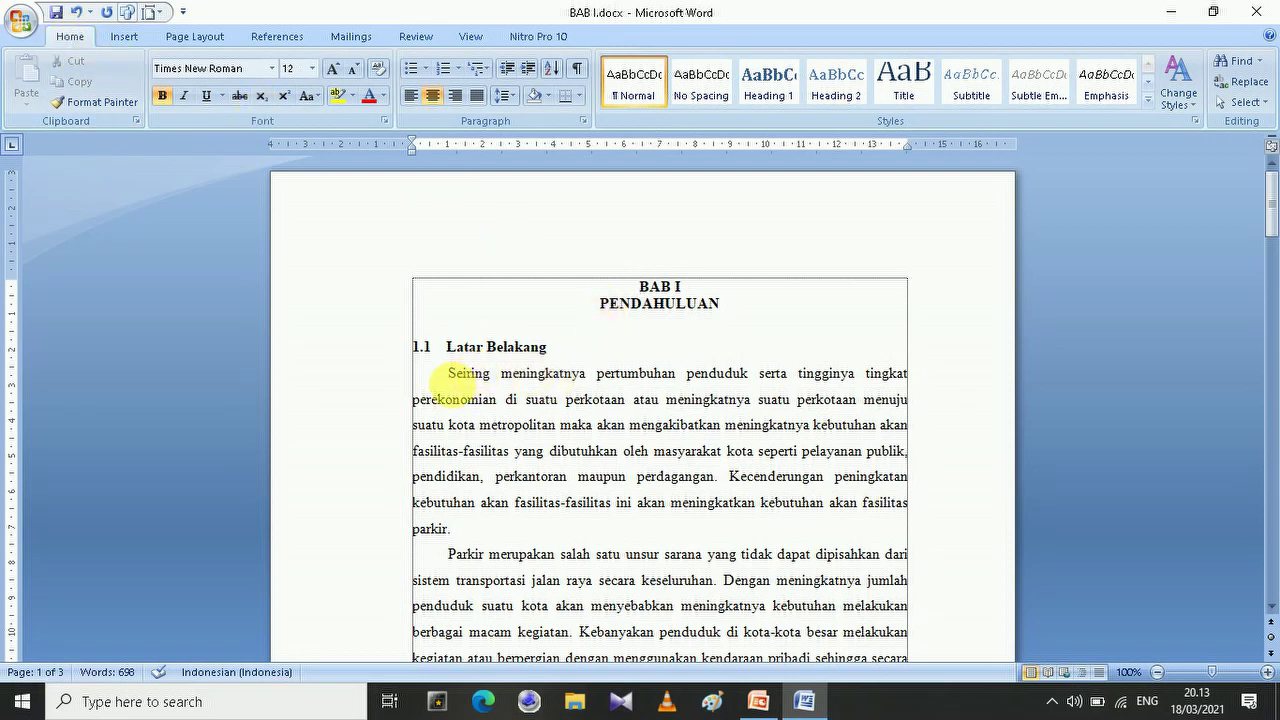
- Set the first paragraph under 1.1 Latar Belakang to Times New Roman, size 12
left_click_drag(447, 374, 451, 526)
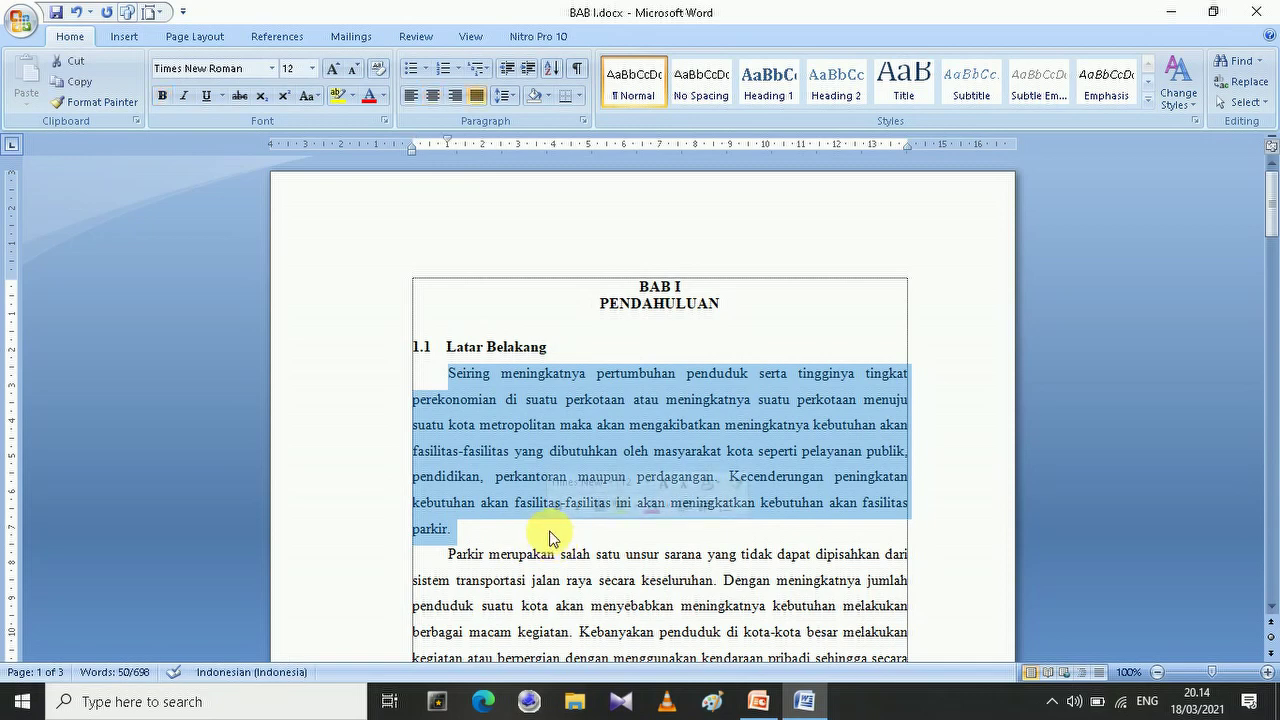
left_click(271, 70)
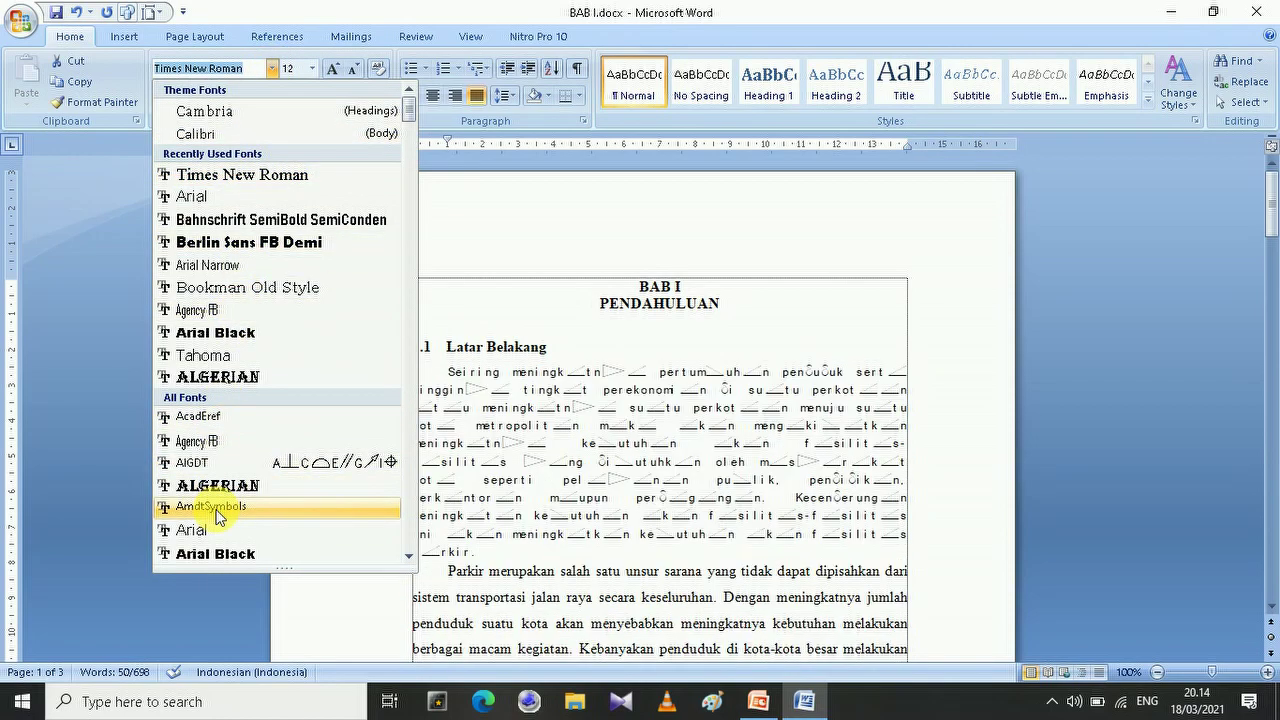
left_click(271, 69)
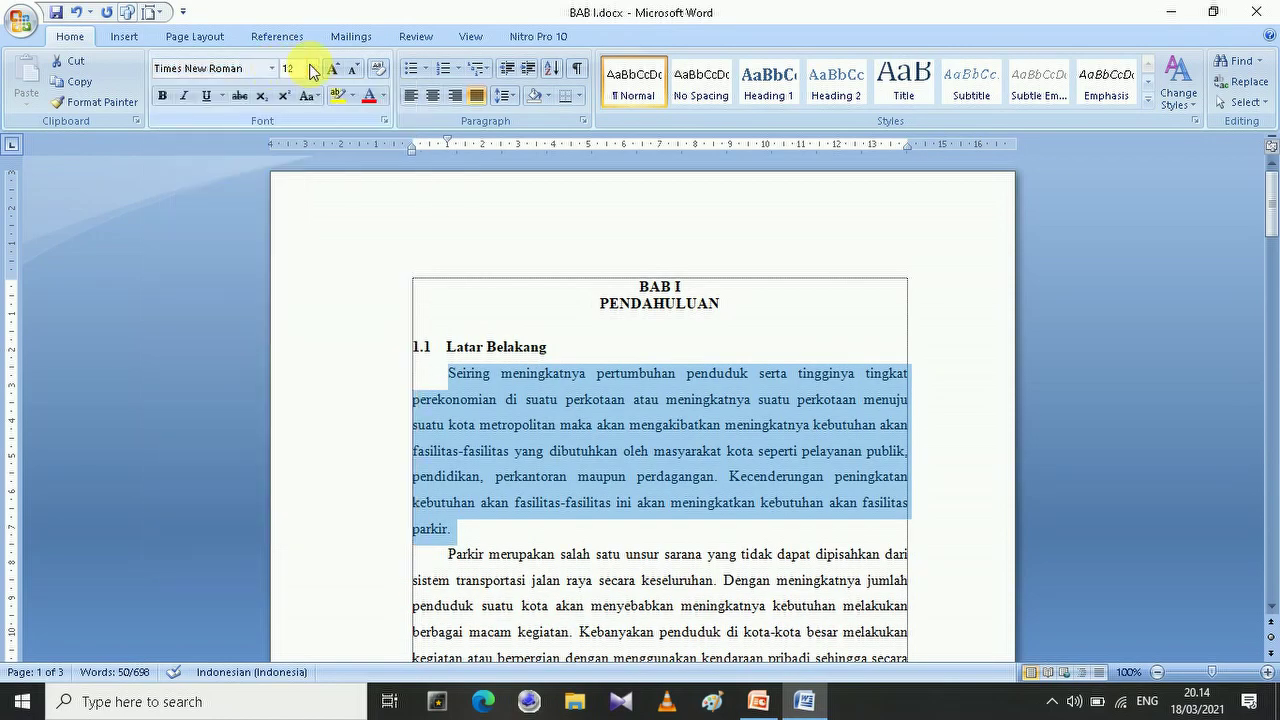
left_click(313, 69)
left_click(314, 70)
left_click(272, 69)
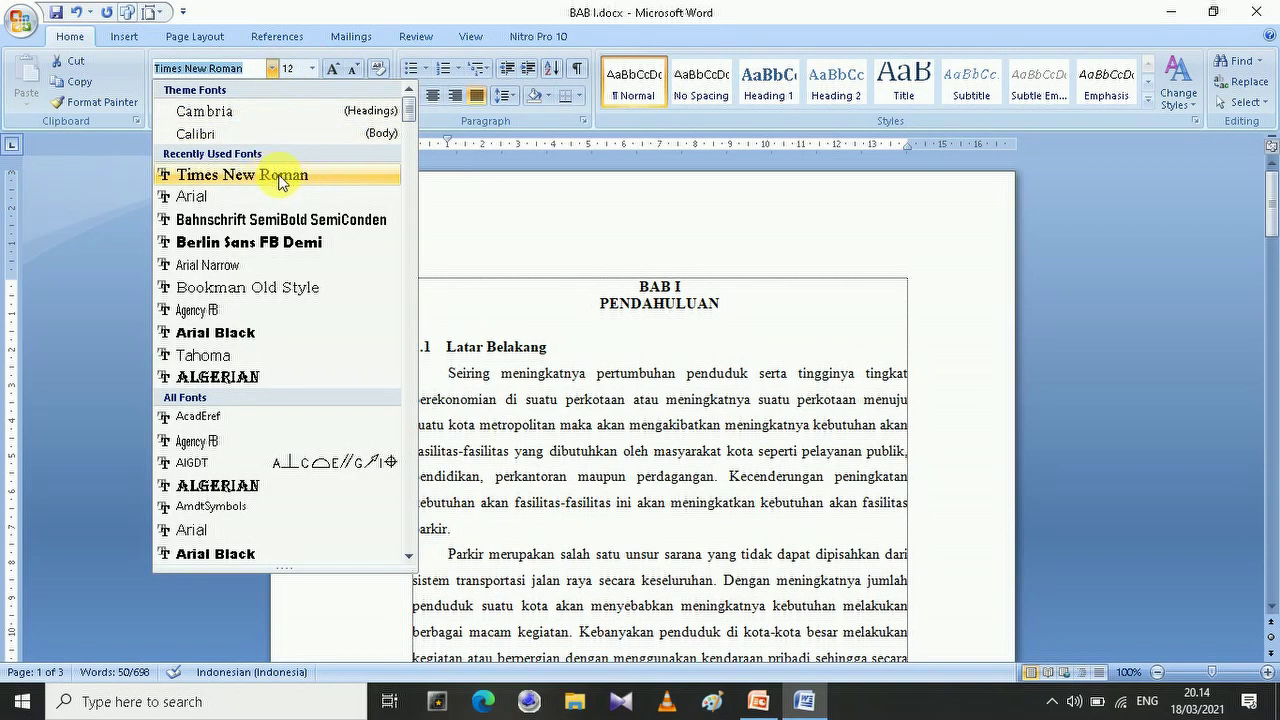
left_click(300, 174)
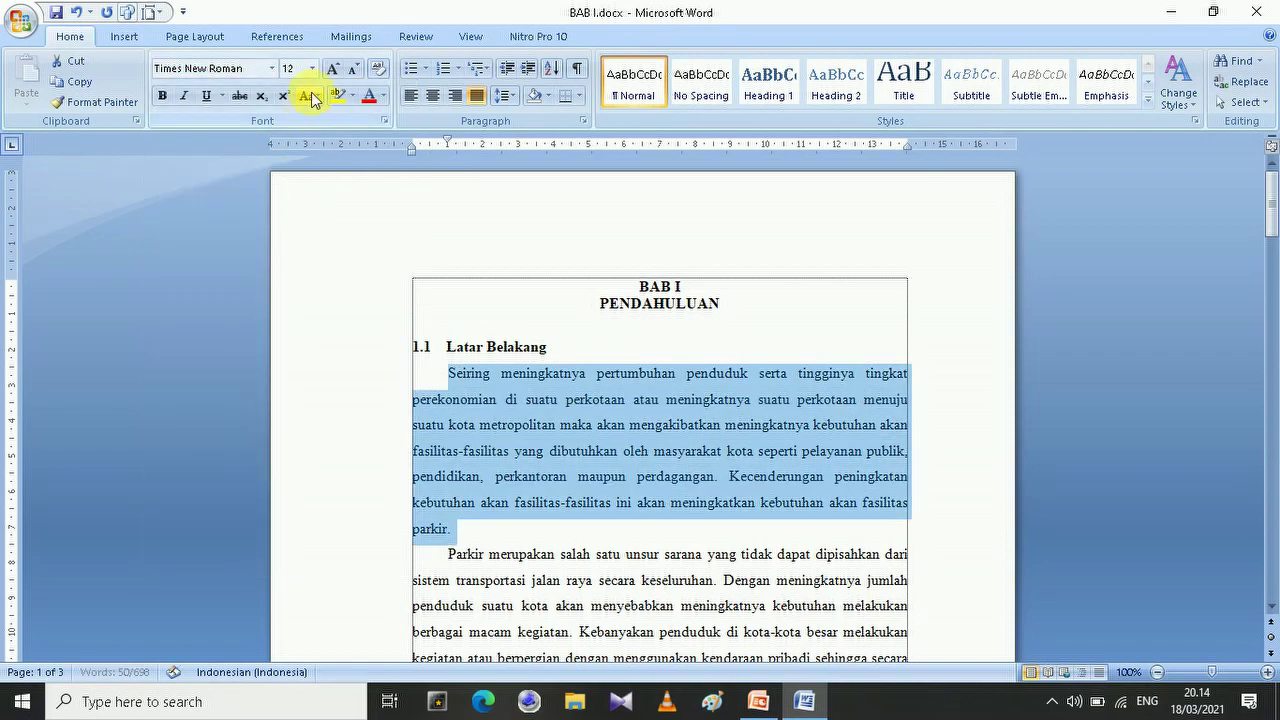
left_click(315, 70)
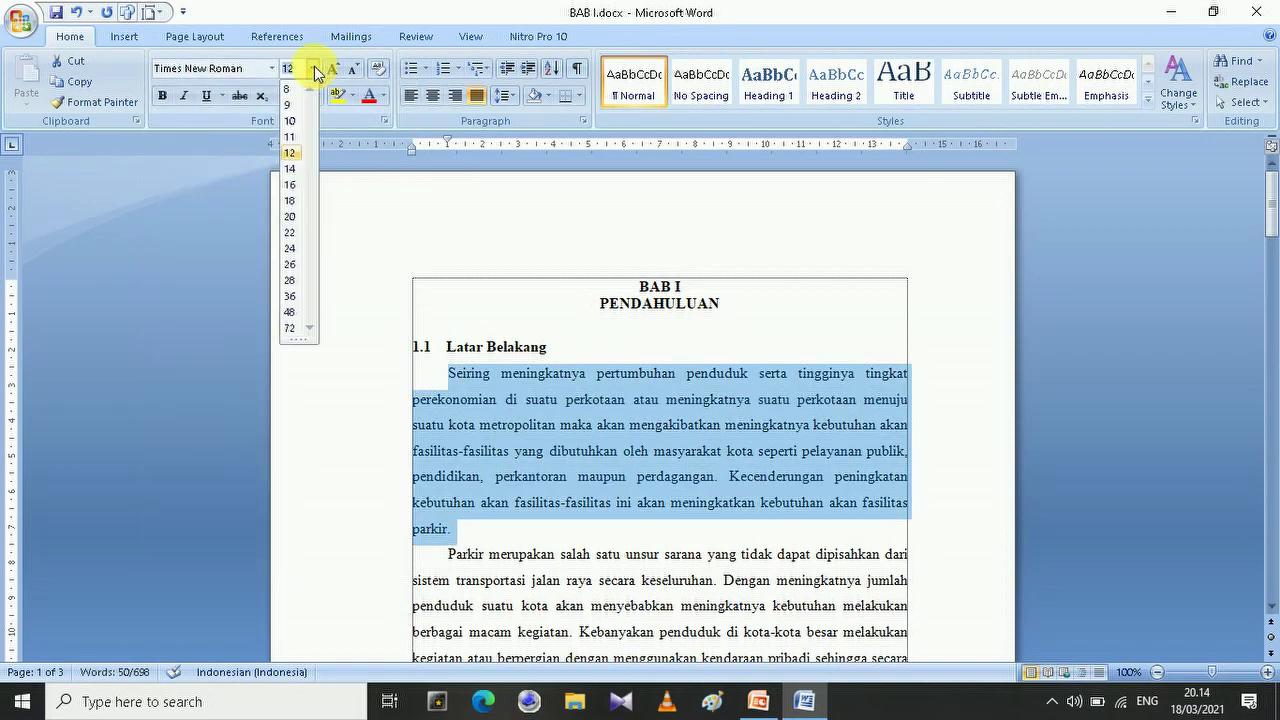
left_click(290, 153)
left_click(630, 378)
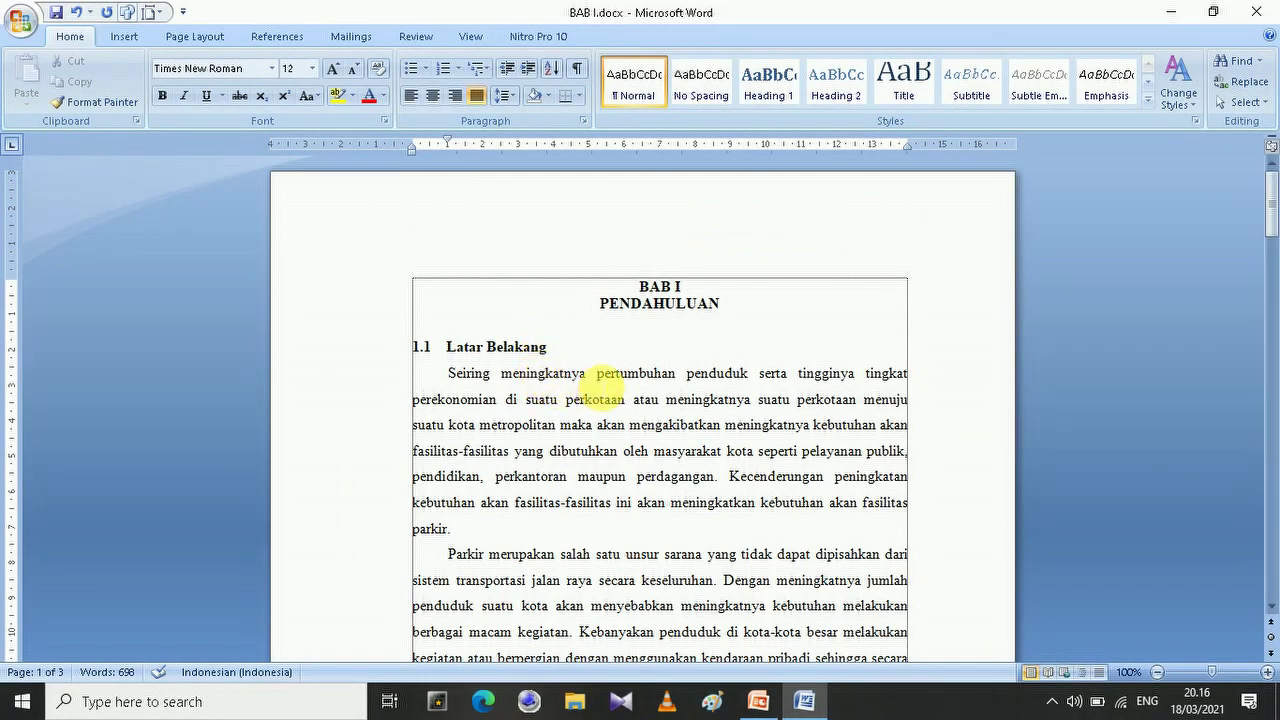
- Try left, centre and right alignment on the first paragraph under 1.1 Latar Belakang, finishing with Justify
left_click(450, 380)
left_click_drag(448, 376, 458, 528)
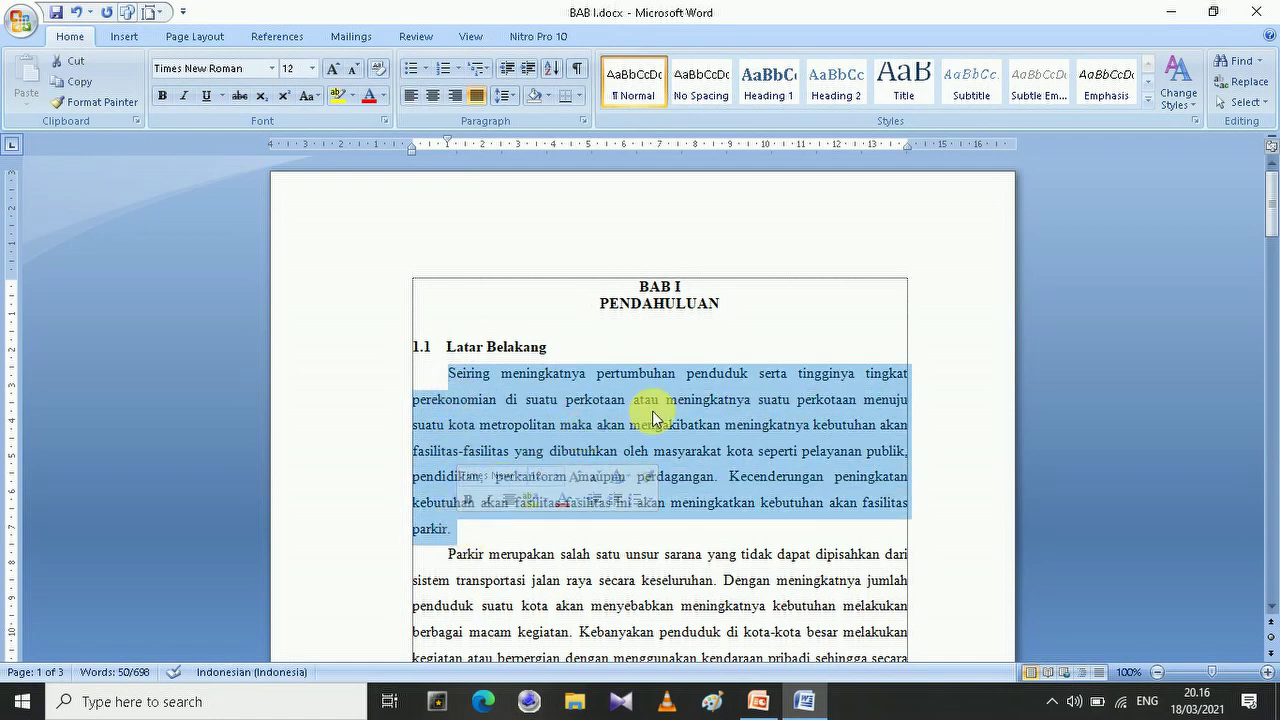
left_click(405, 96)
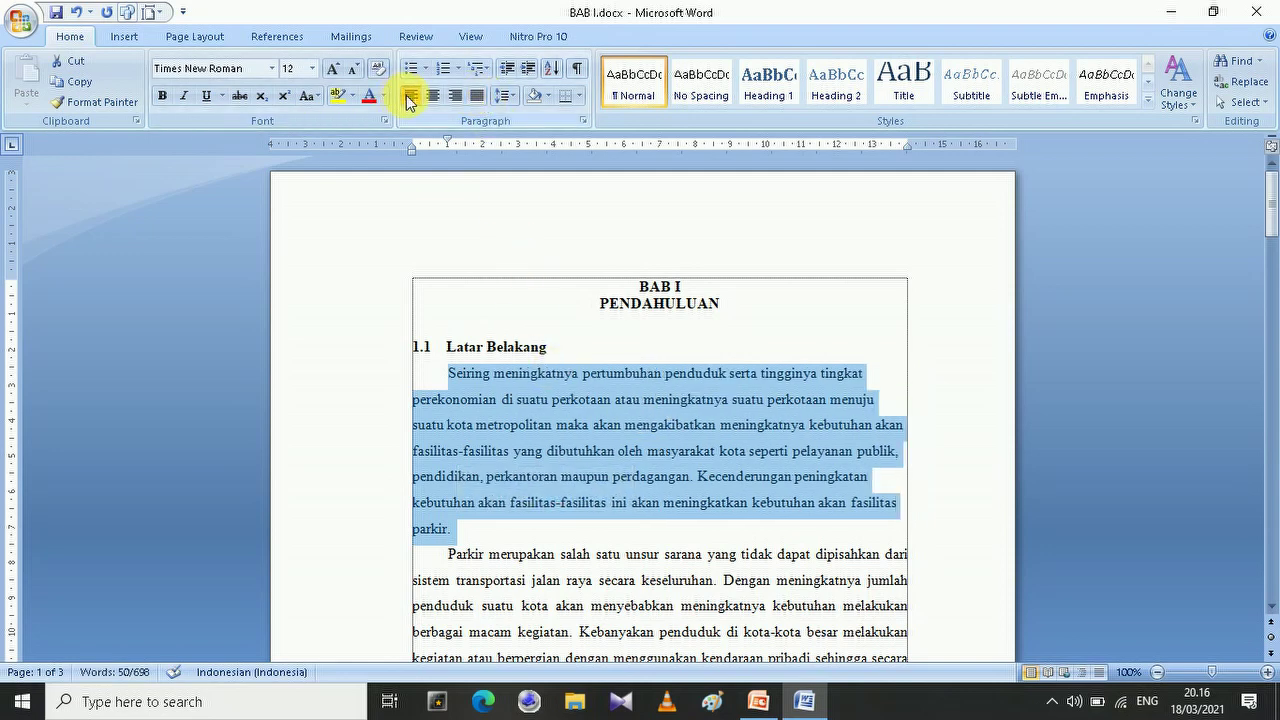
left_click(433, 96)
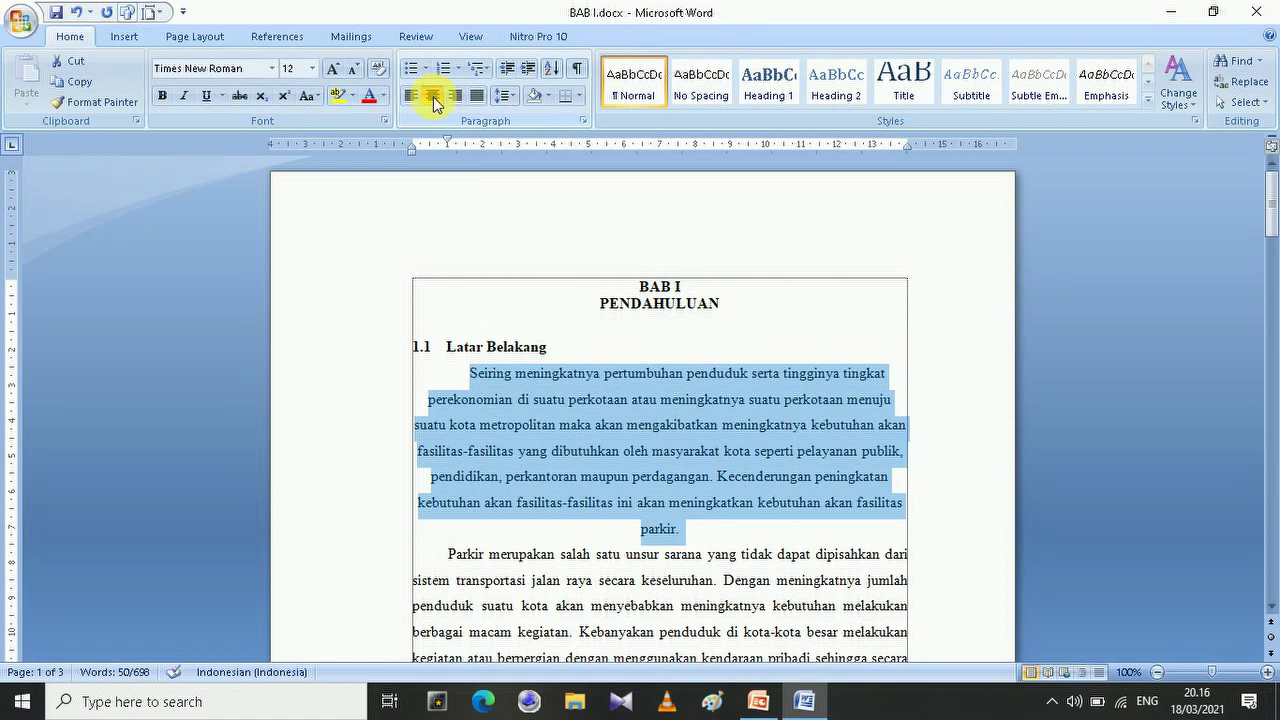
left_click(455, 96)
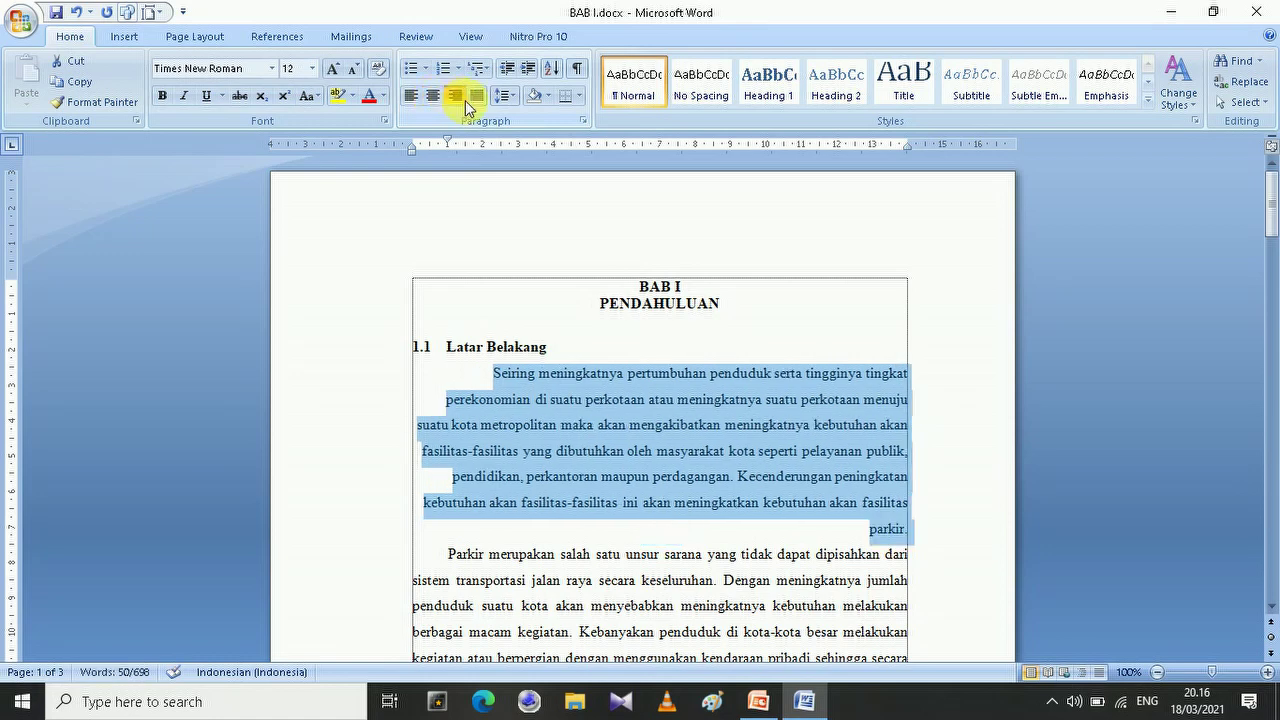
left_click(476, 97)
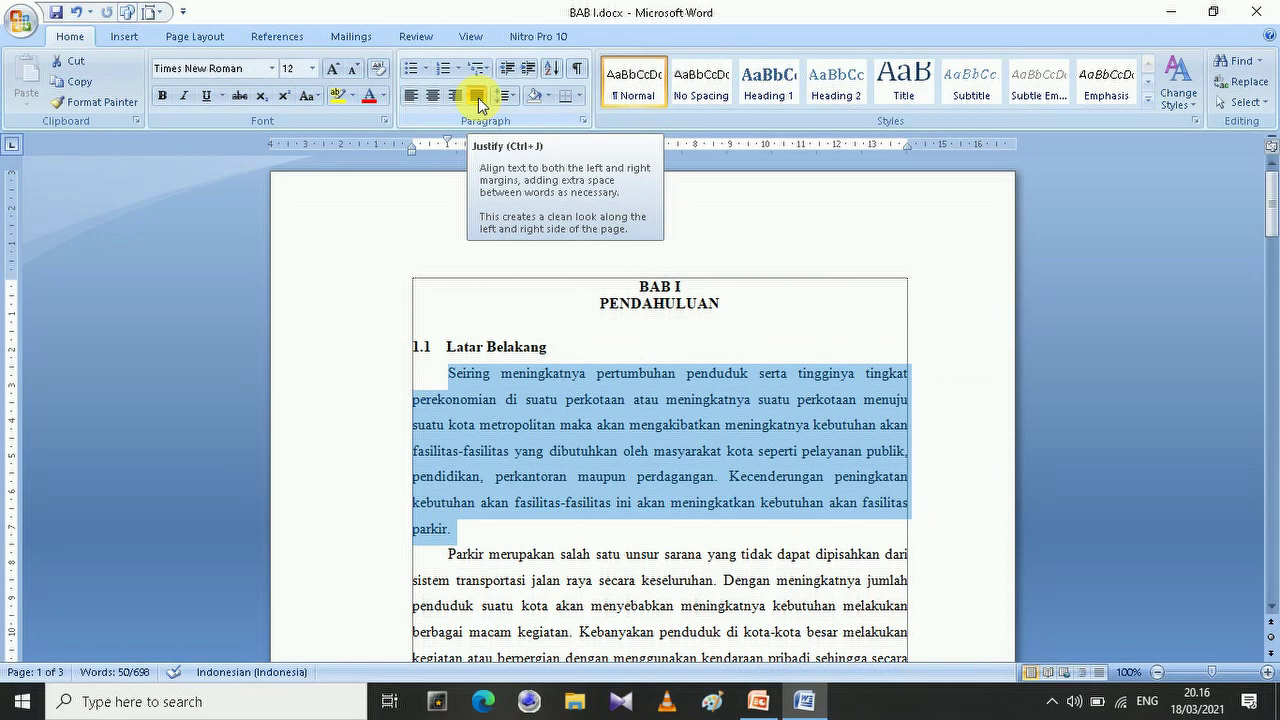
scroll(566, 480, "down", 2)
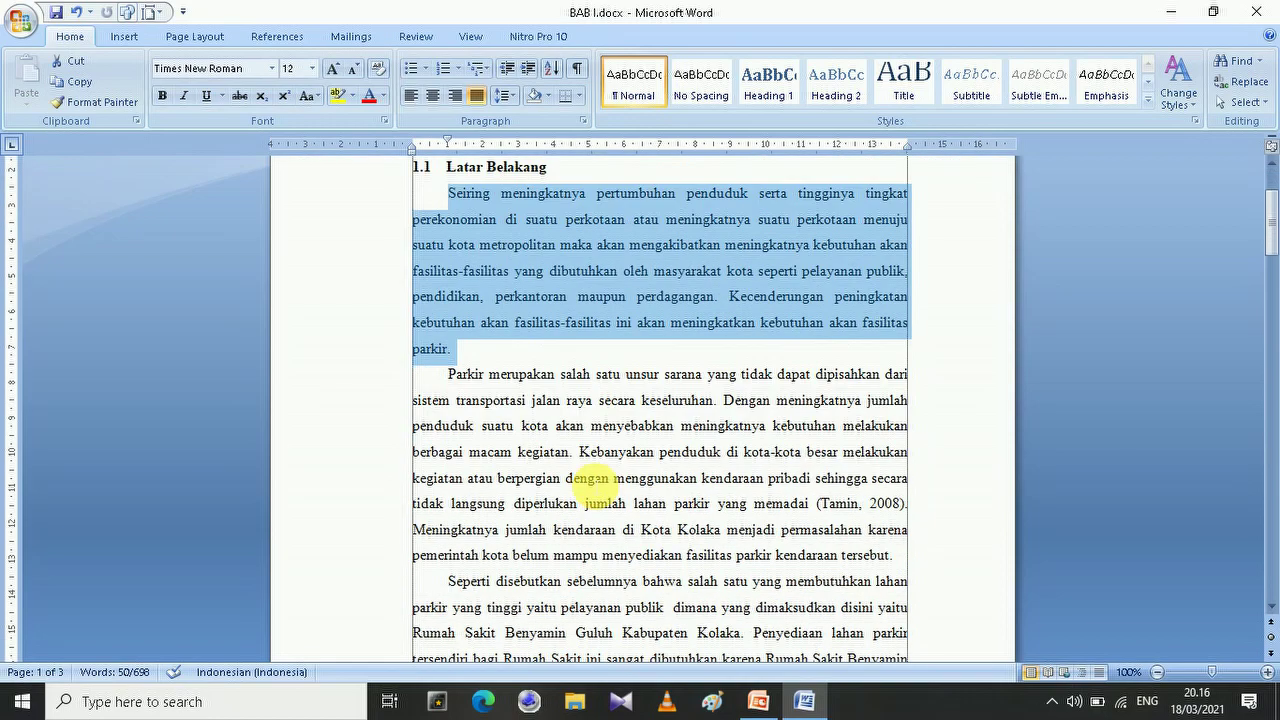
scroll(585, 470, "down", 1)
scroll(590, 470, "up", 3)
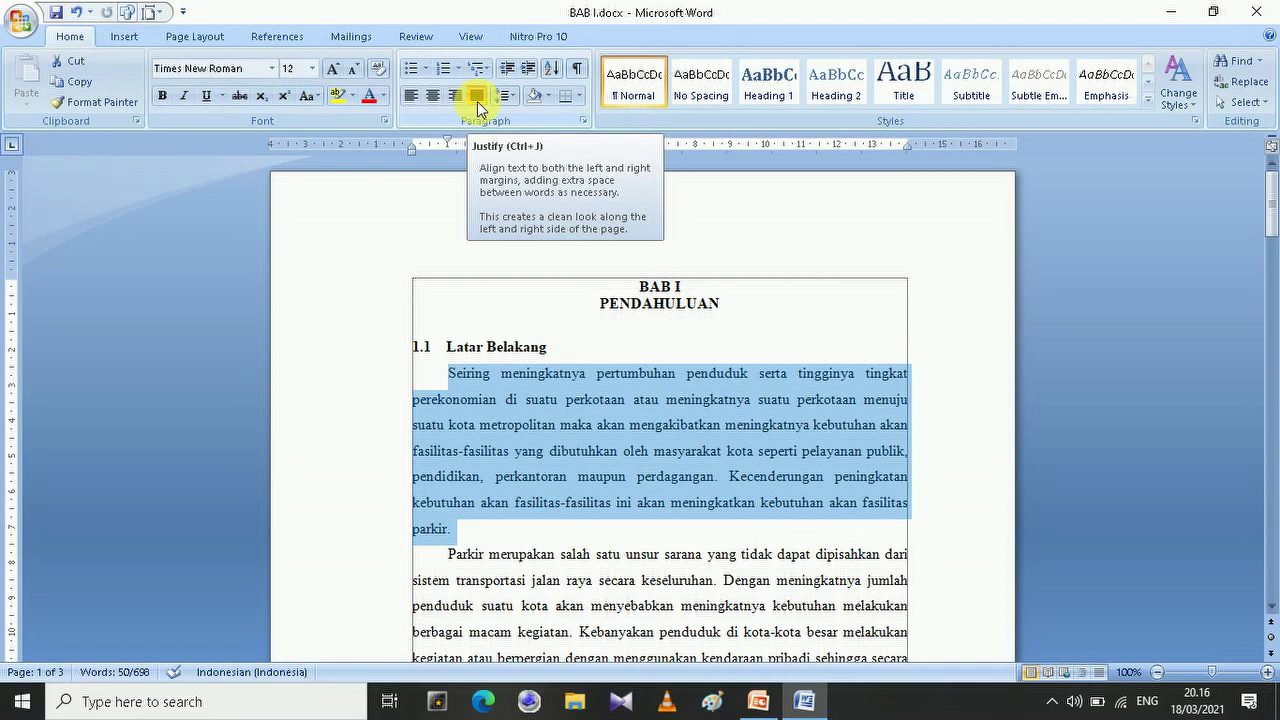
left_click(597, 451)
- Try left alignment on the chapter title BAB I PENDAHULUAN, then return it to centre alignment
left_click_drag(639, 287, 727, 310)
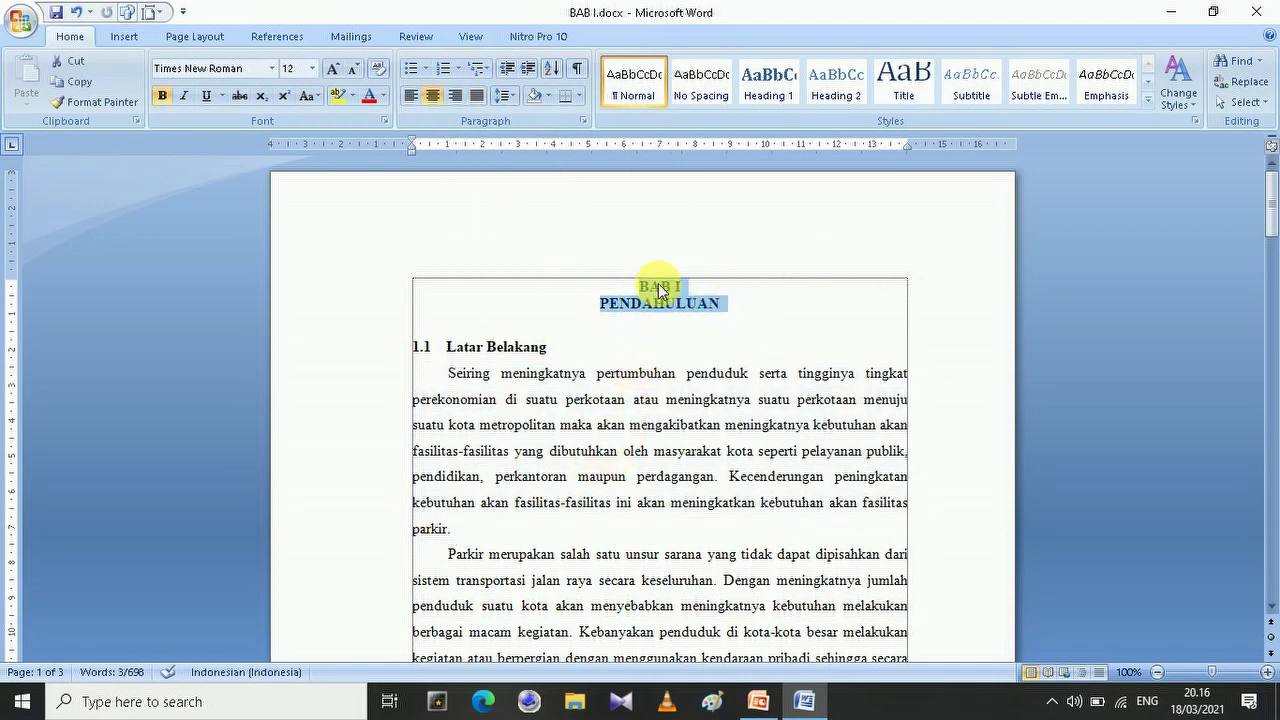
left_click(409, 98)
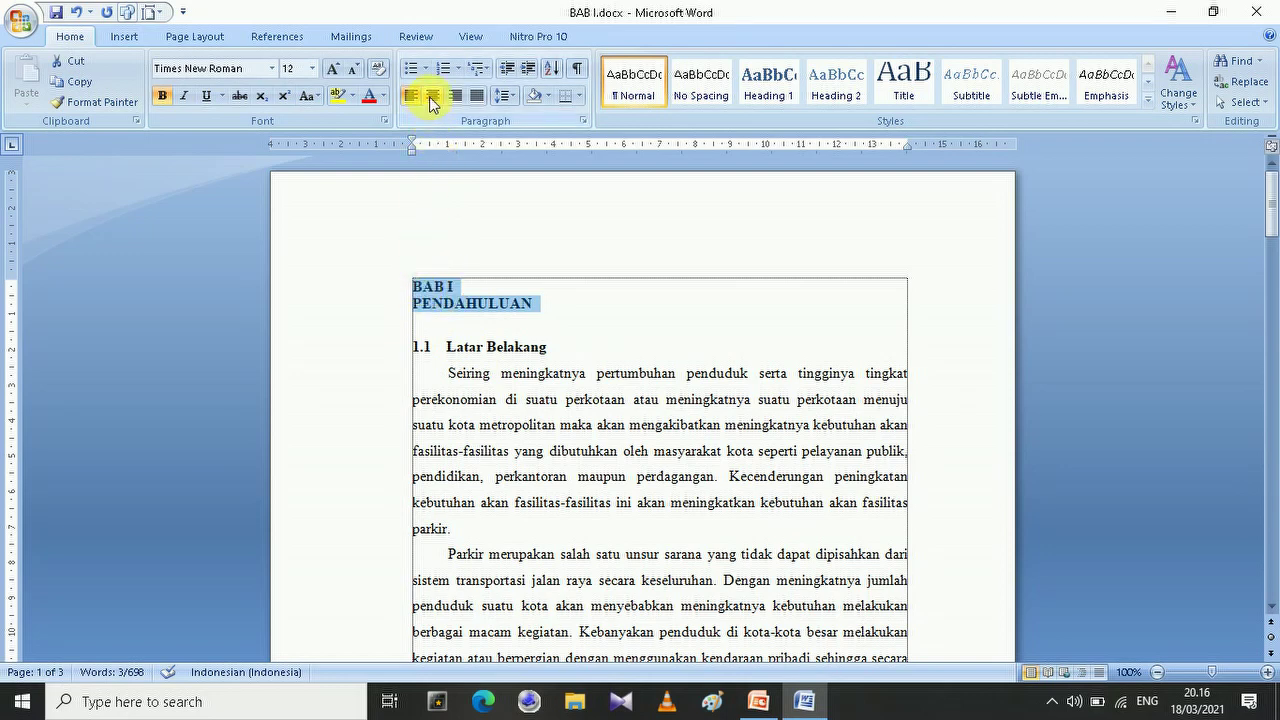
left_click(431, 100)
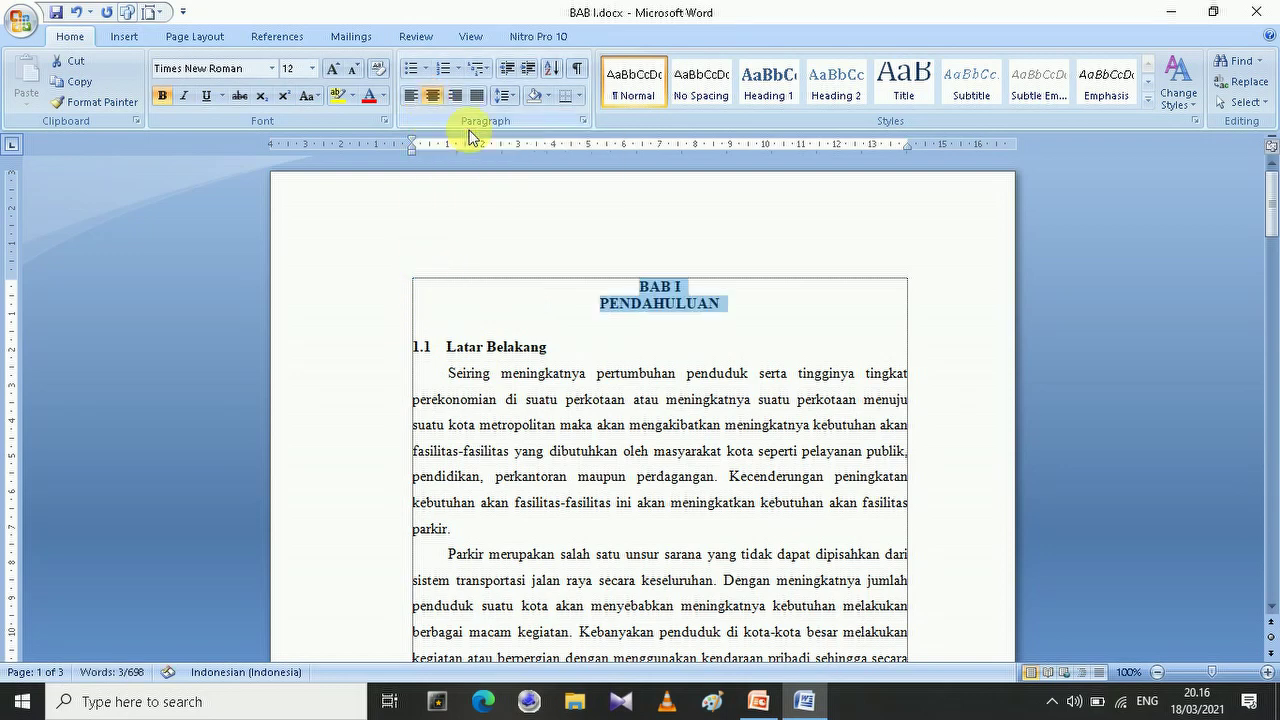
- Try positioning the chapter title BAB I PENDAHULUAN manually, using left alignment with ruler indents at about 5 cm and 9 cm
left_click(636, 297)
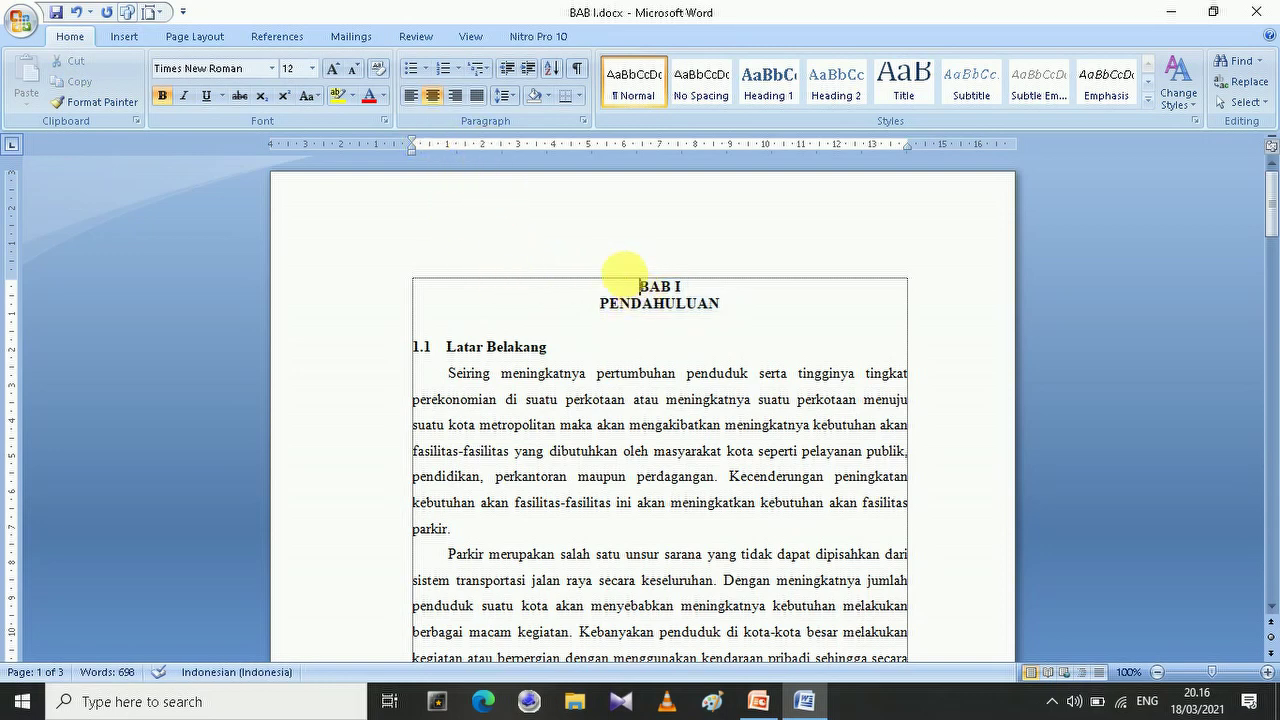
left_click_drag(622, 268, 740, 323)
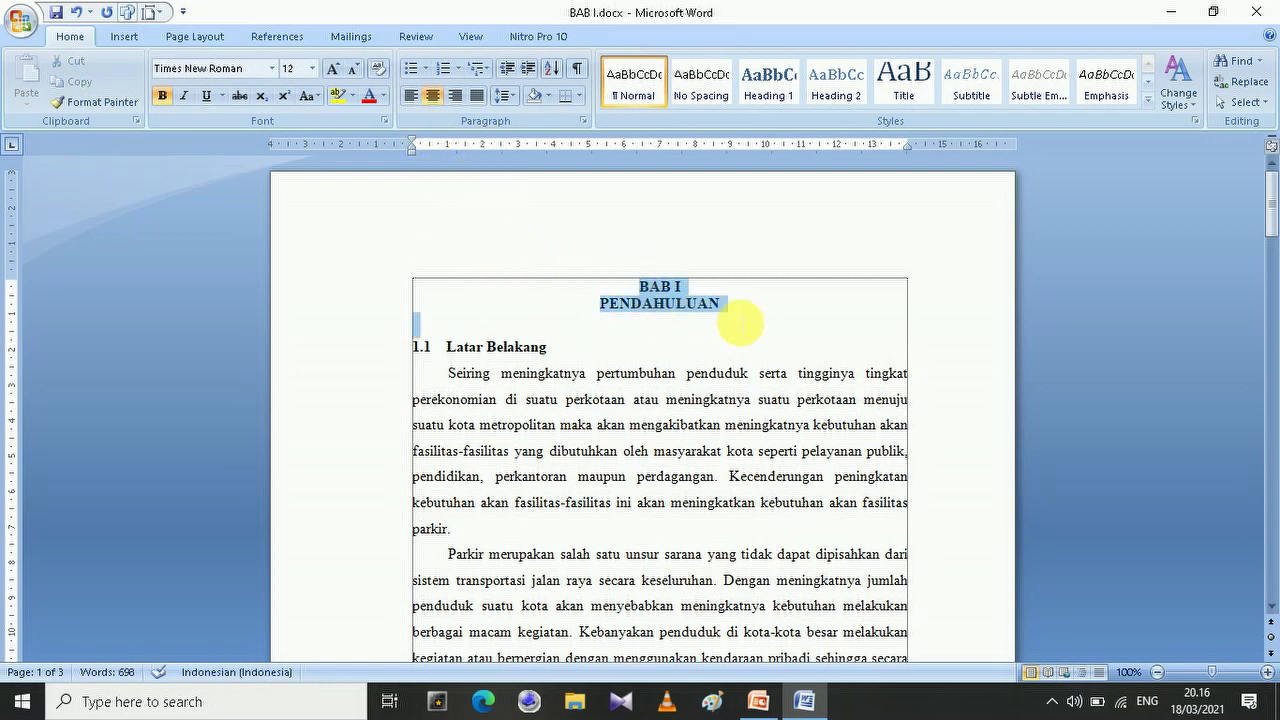
left_click(410, 95)
left_click(411, 147)
left_click(426, 290)
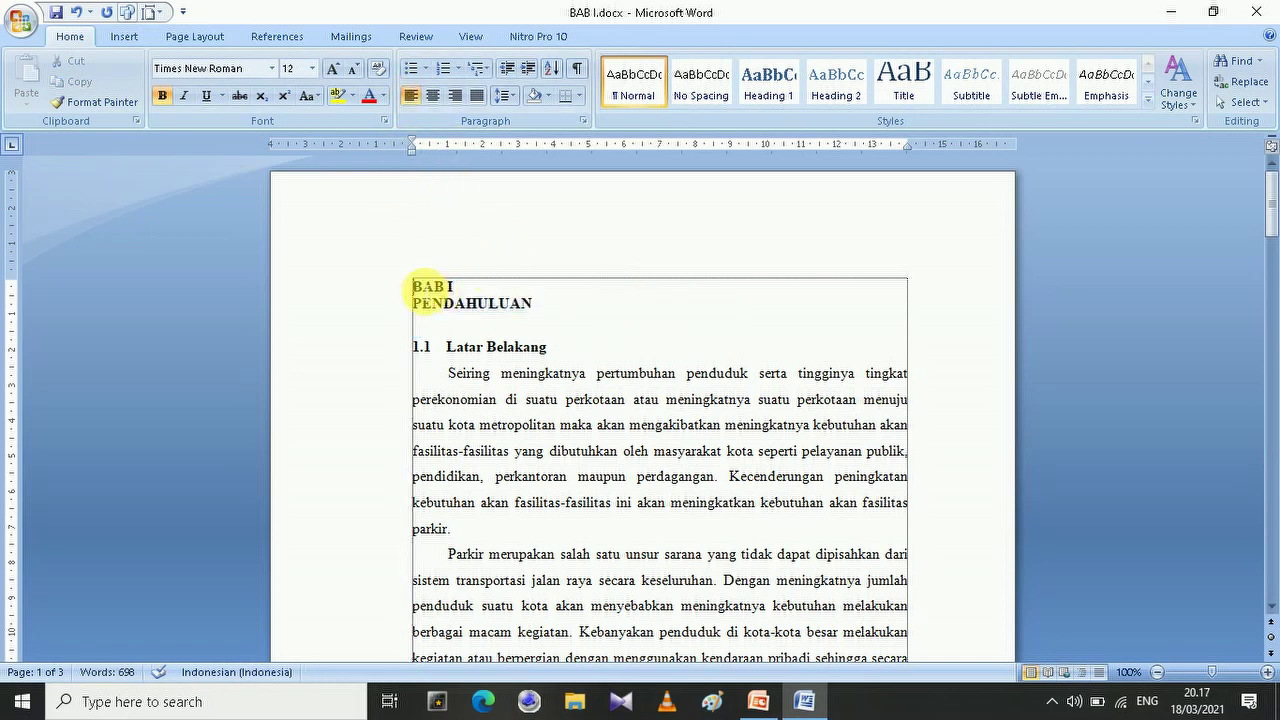
left_click_drag(424, 291, 548, 300)
left_click_drag(411, 150, 588, 160)
left_click_drag(908, 150, 734, 147)
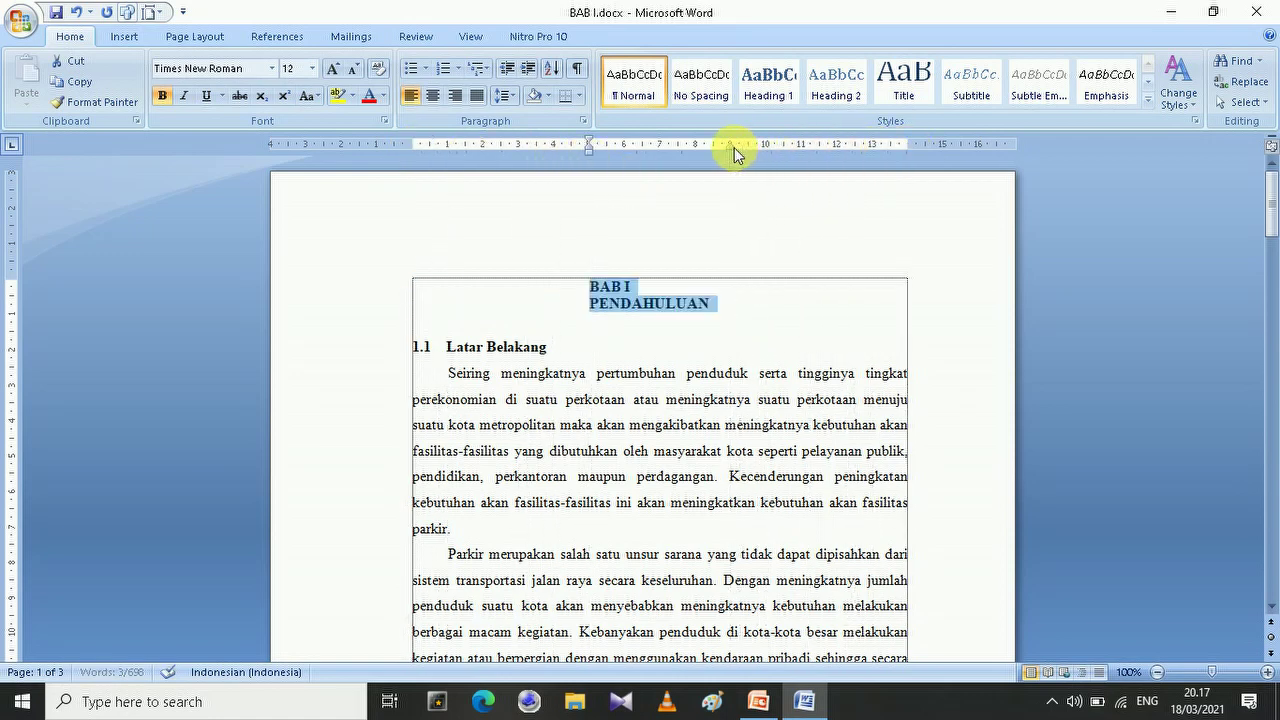
left_click(638, 285)
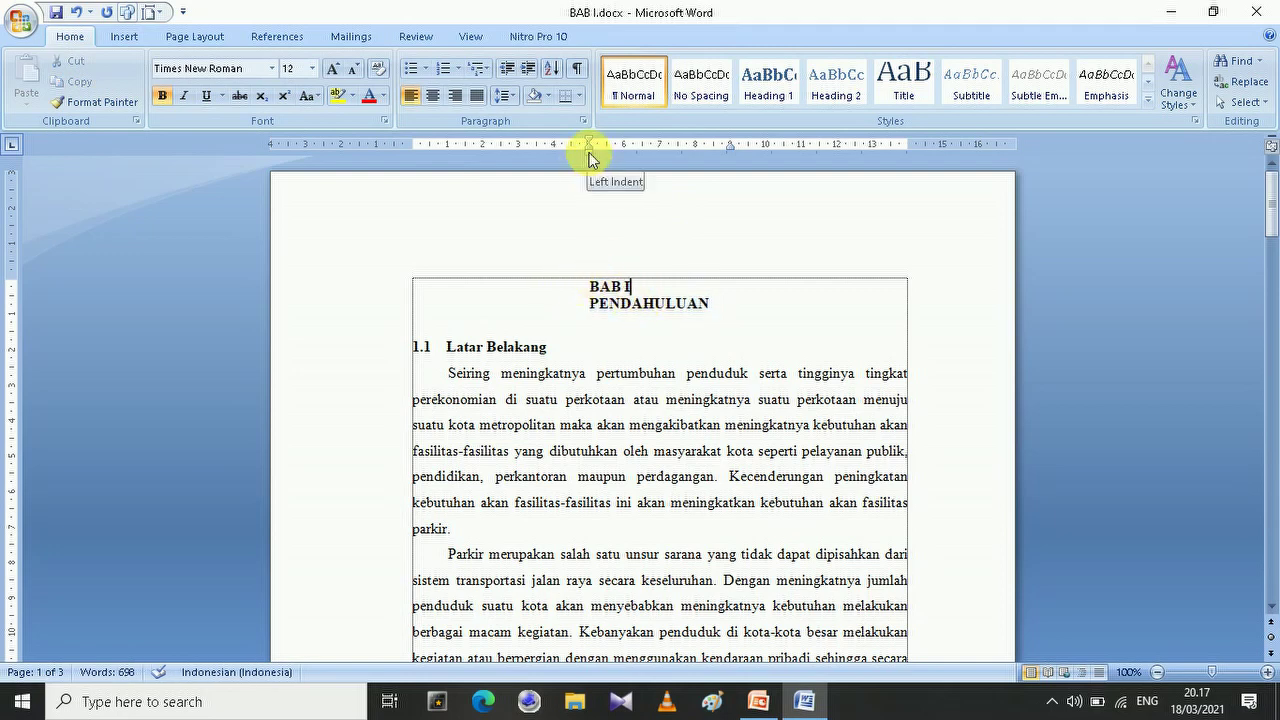
- Undo the manual indents and left alignment on the chapter title BAB I PENDAHULUAN
key("ctrl+z")
key("ctrl+z")
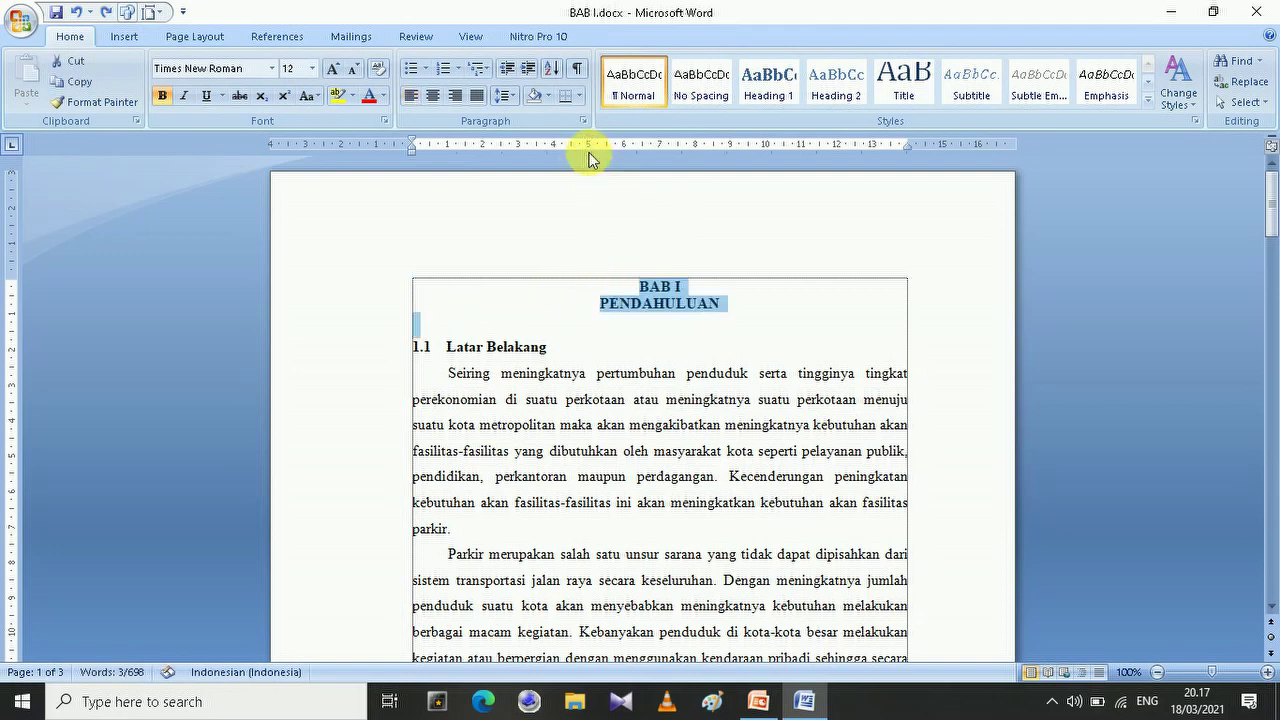
left_click_drag(636, 285, 661, 300)
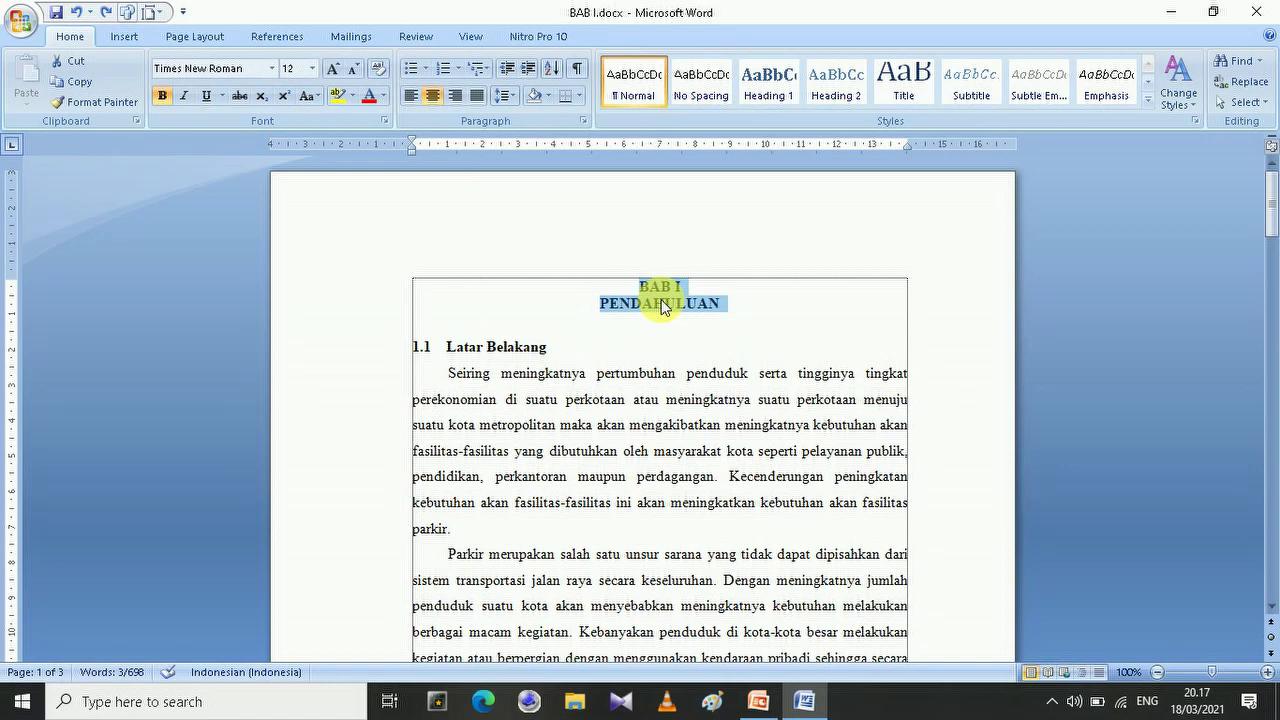
left_click(657, 325)
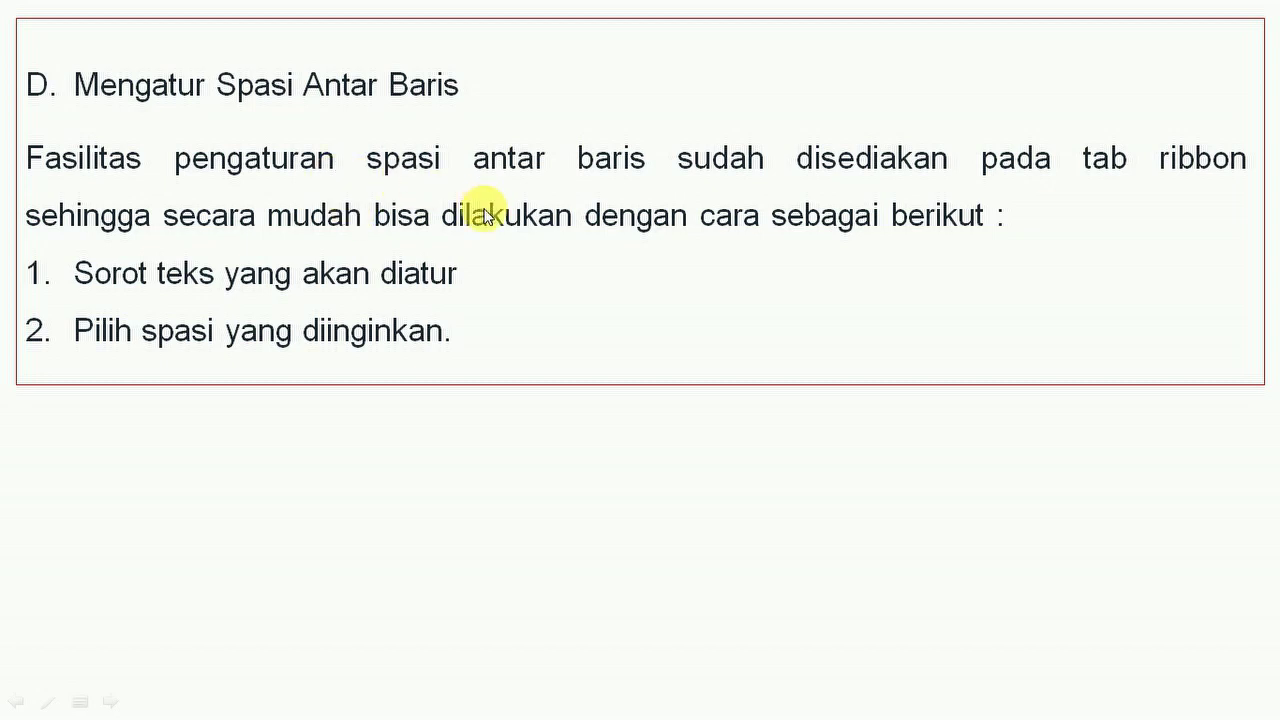
left_click(624, 464)
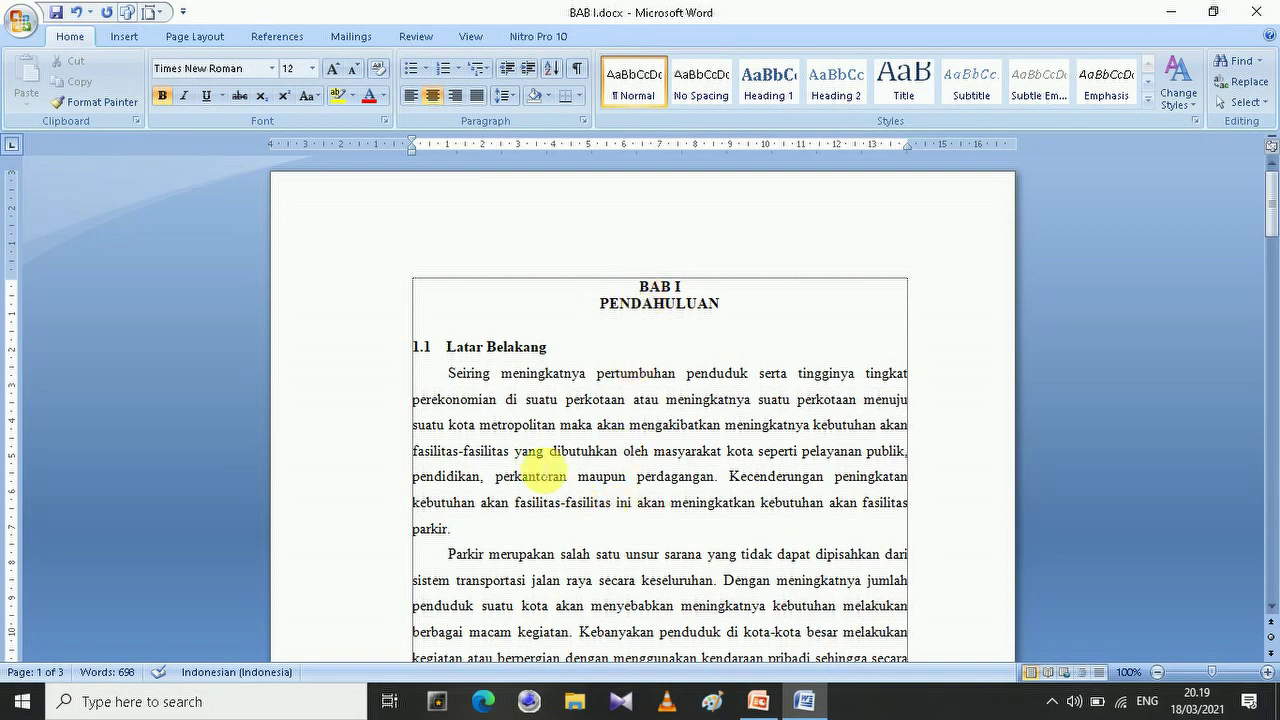
- Set the line spacing of the first paragraph under 1.1 Latar Belakang to 1,5
left_click_drag(448, 373, 466, 534)
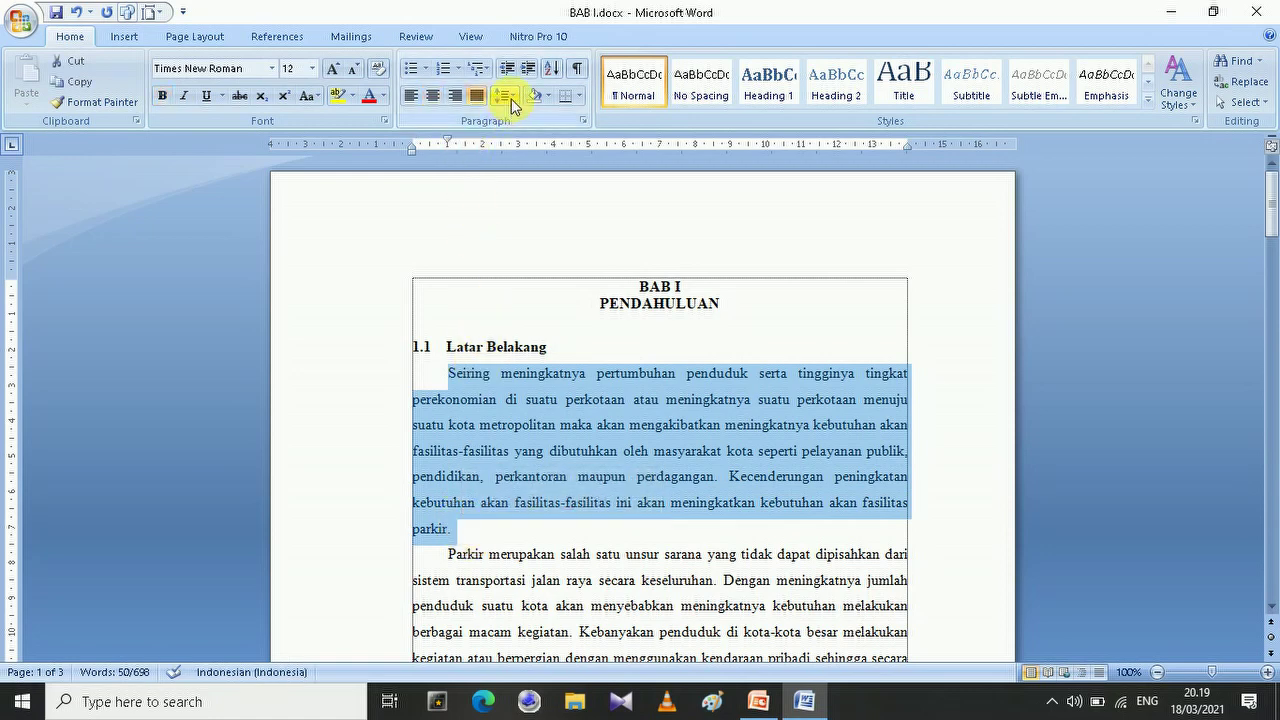
left_click(513, 101)
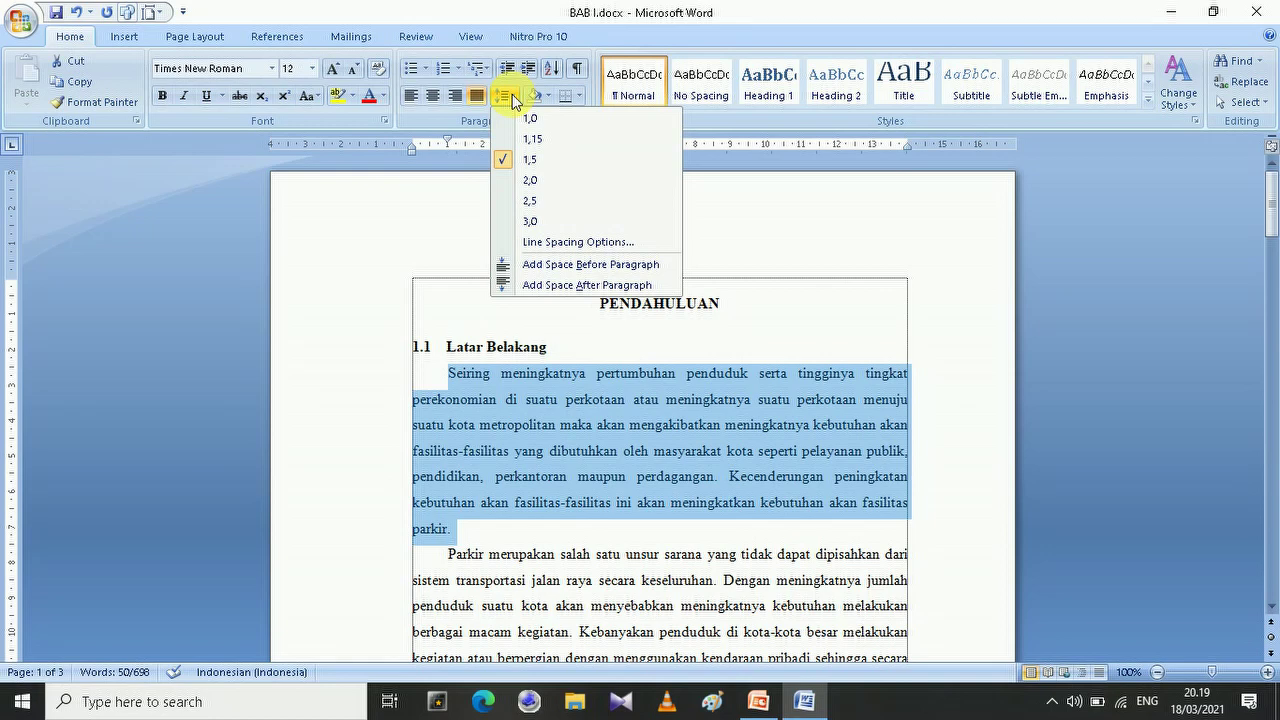
left_click(547, 160)
- Check which line spacing is applied to the second paragraph under 1.1 Latar Belakang, leaving it as it is
scroll(586, 500, "down", 3)
left_click(580, 497)
left_click_drag(448, 419, 475, 419)
left_click_drag(530, 458, 905, 548)
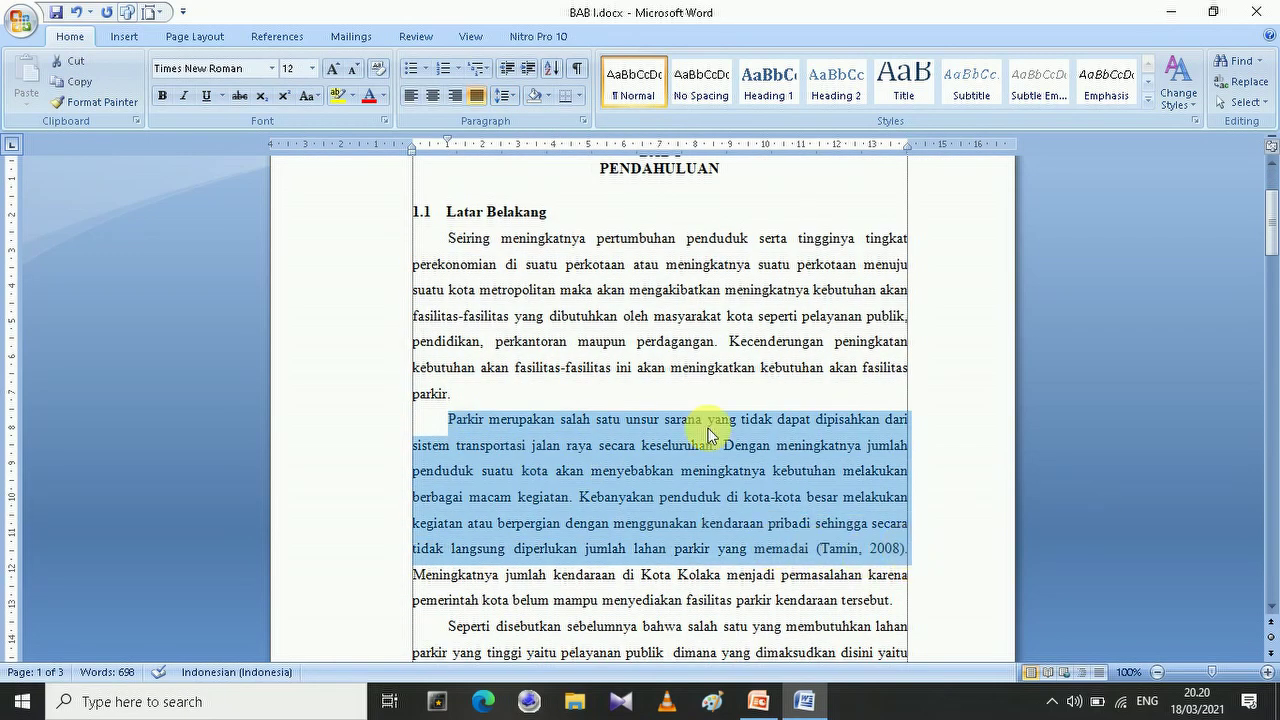
left_click(516, 101)
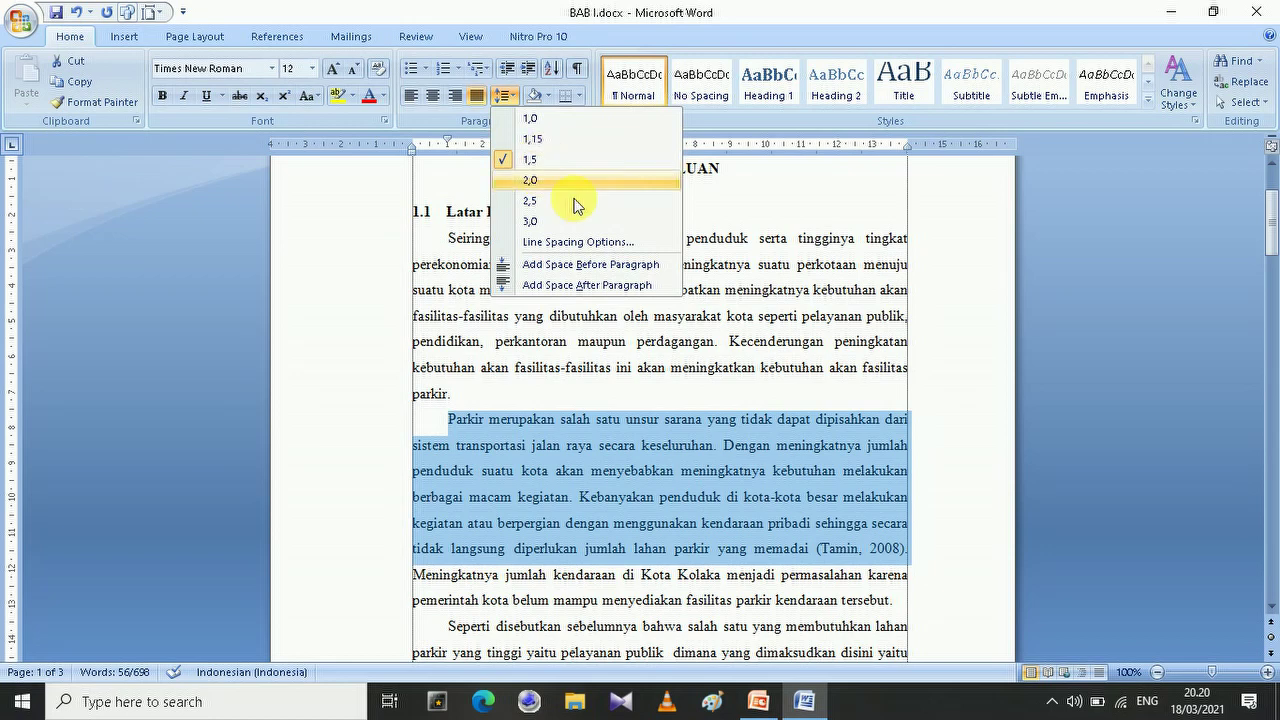
left_click(606, 514)
- Check which line spacing is applied to the chapter title BAB I PENDAHULUAN, without choosing another option
scroll(695, 395, "up", 3)
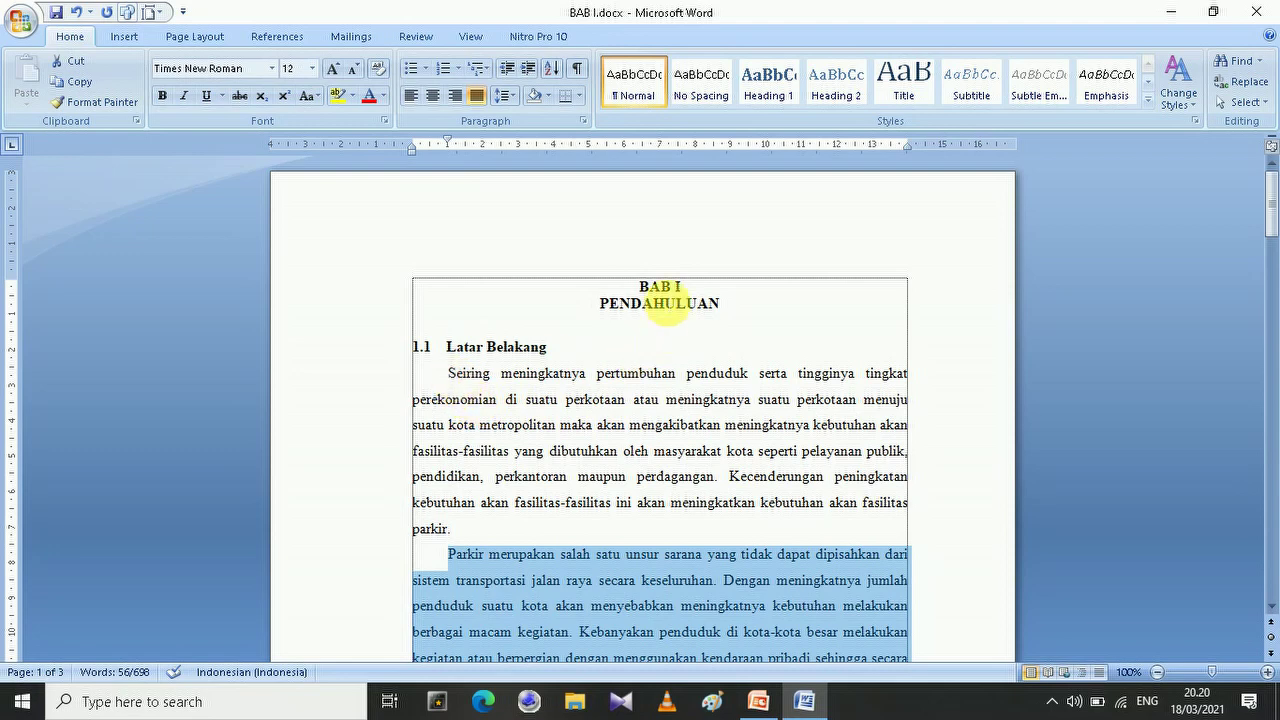
left_click(641, 286)
left_click_drag(641, 286, 743, 314)
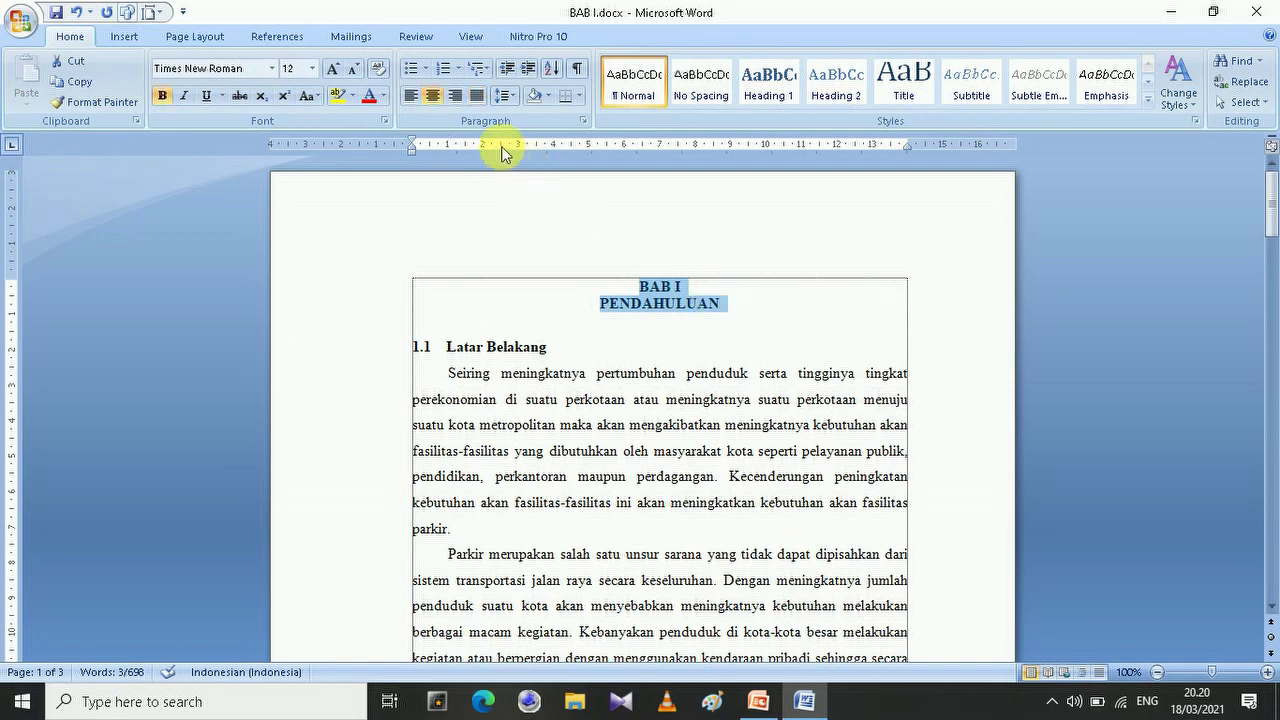
left_click(505, 95)
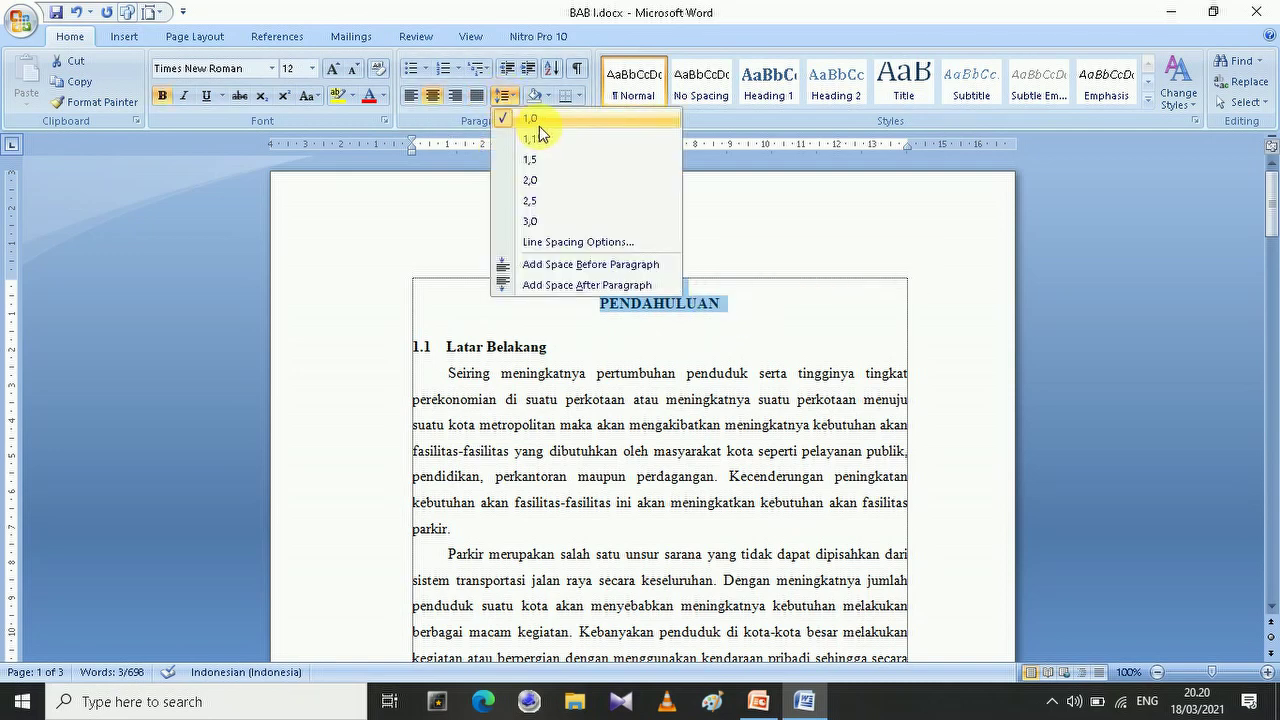
left_click(688, 395)
left_click(506, 399)
left_click_drag(452, 376, 900, 580)
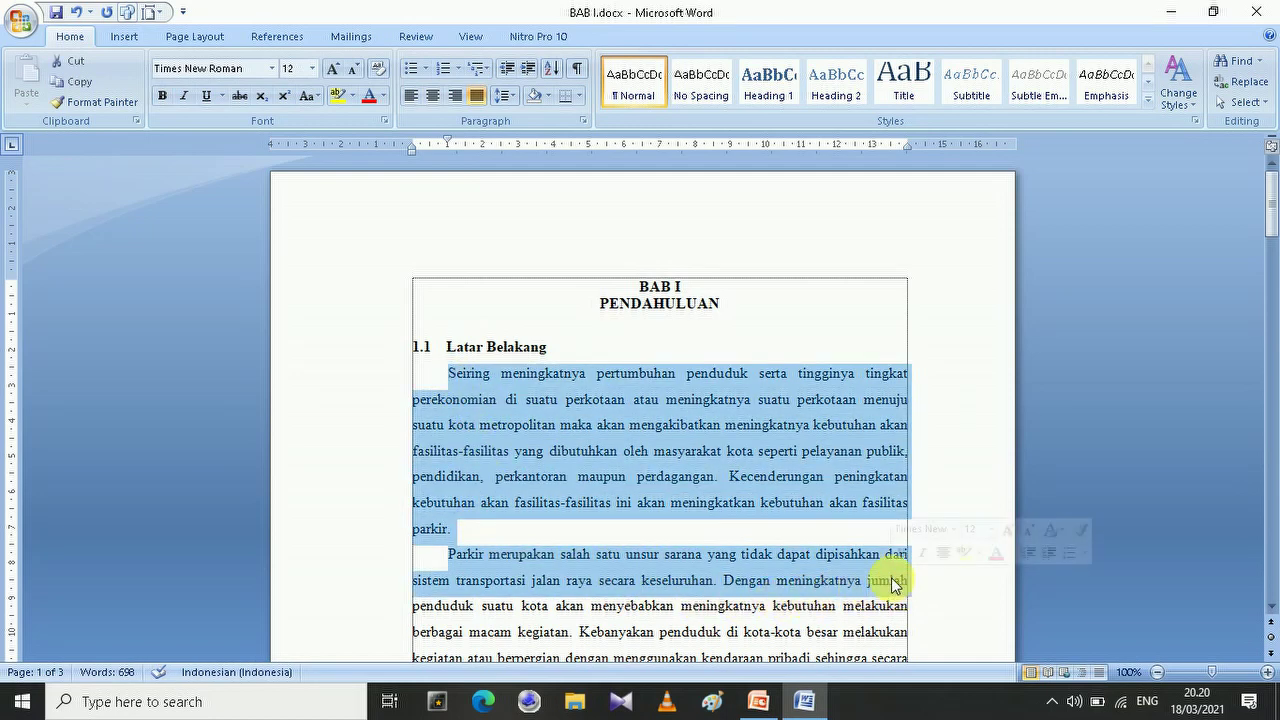
left_click(588, 421)
left_click(598, 372)
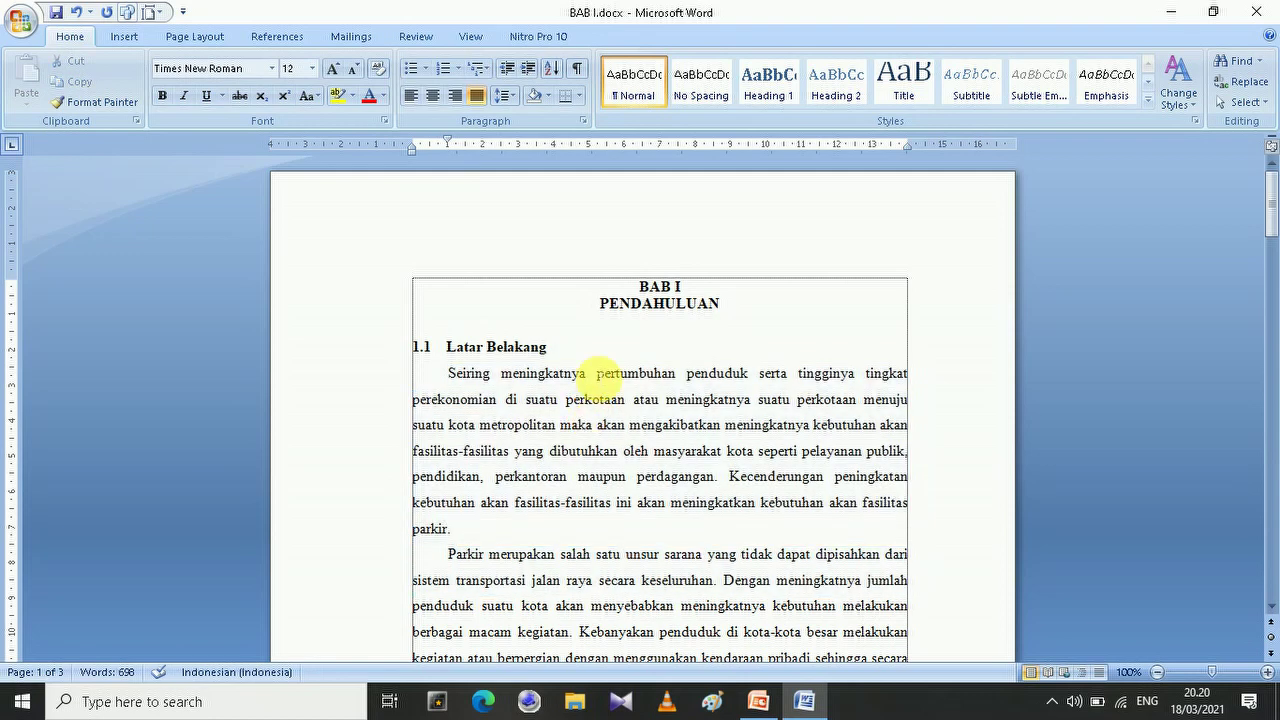
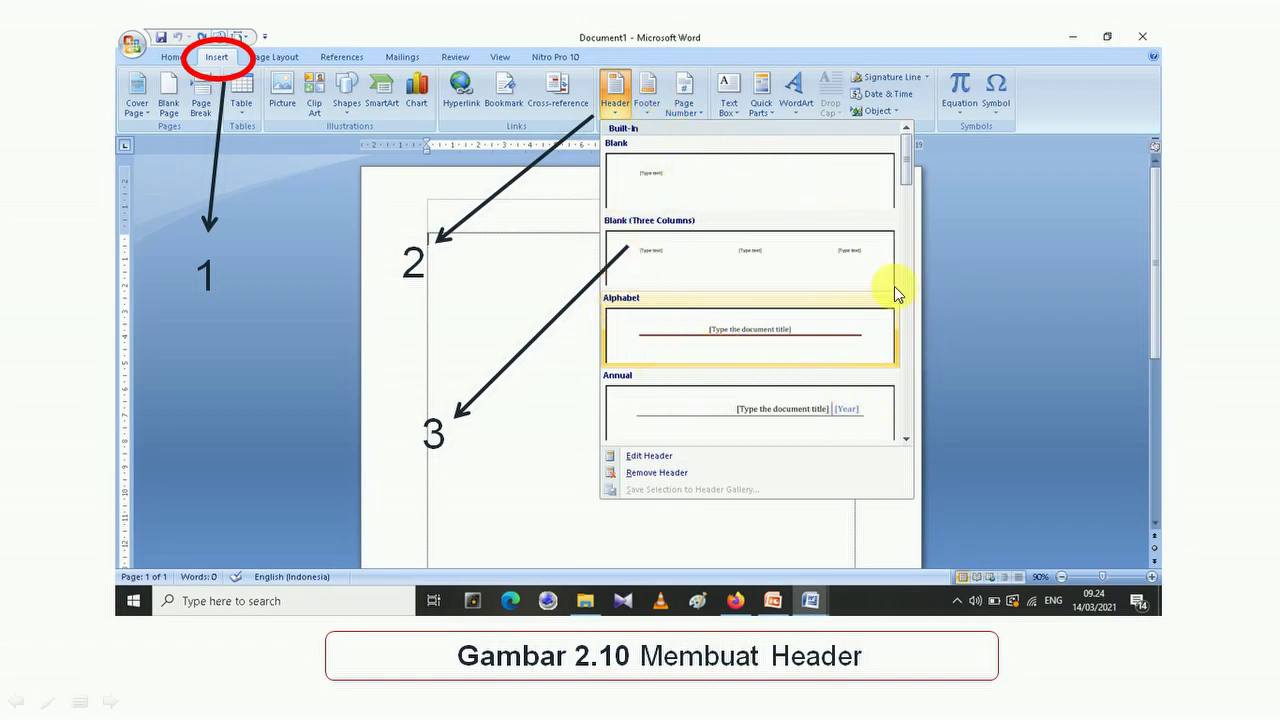
left_click(1218, 405)
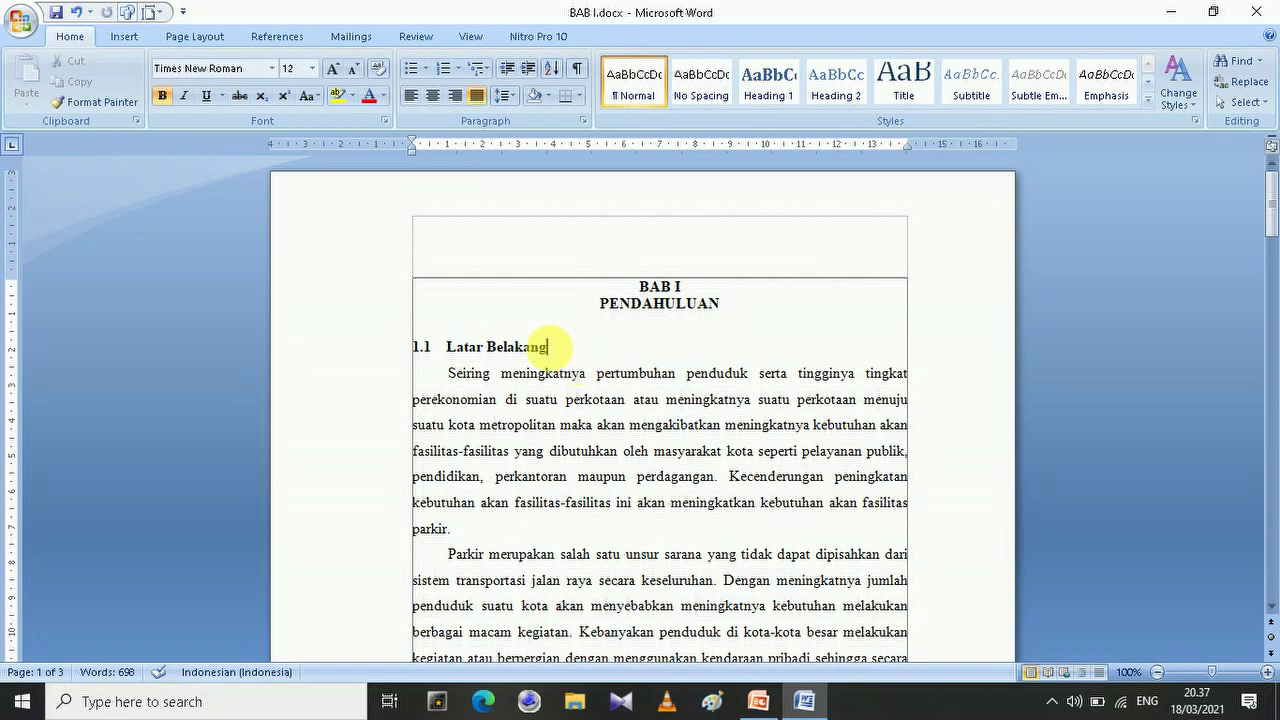
- Insert the built-in Alphabet header on the first page and enter "Komputer Dasar Sipil" as its title
left_click(126, 38)
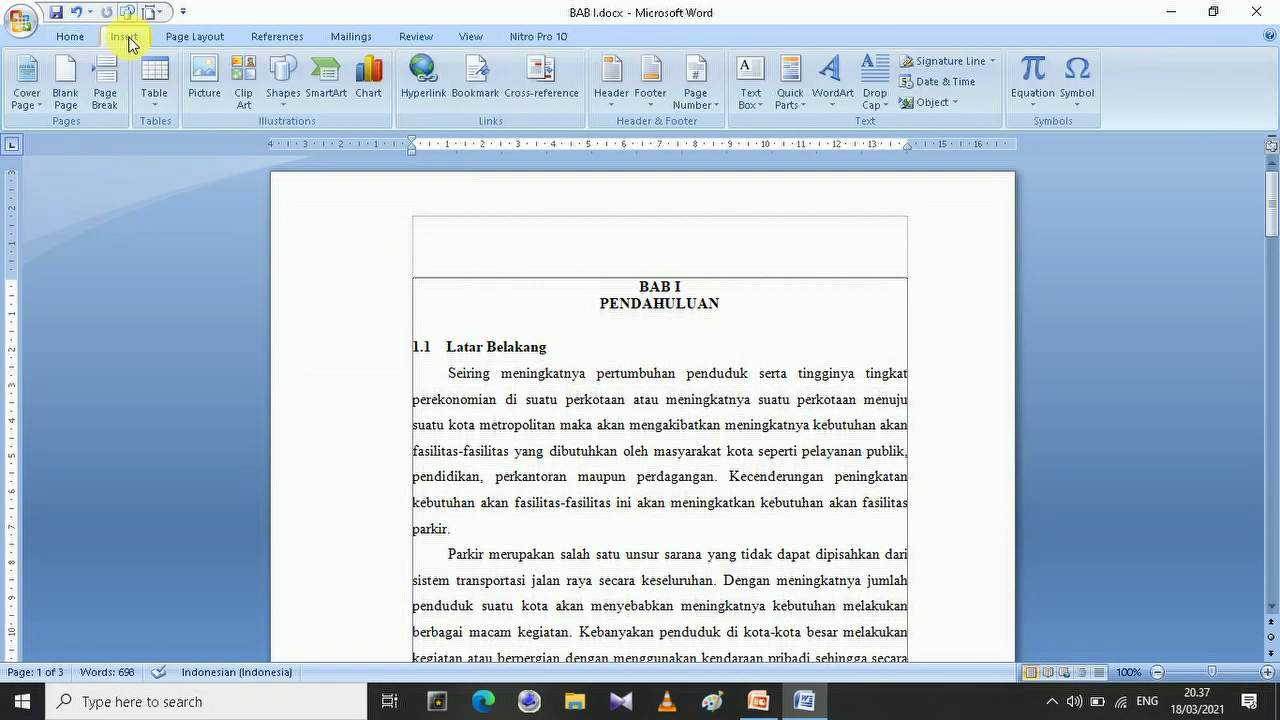
left_click(612, 104)
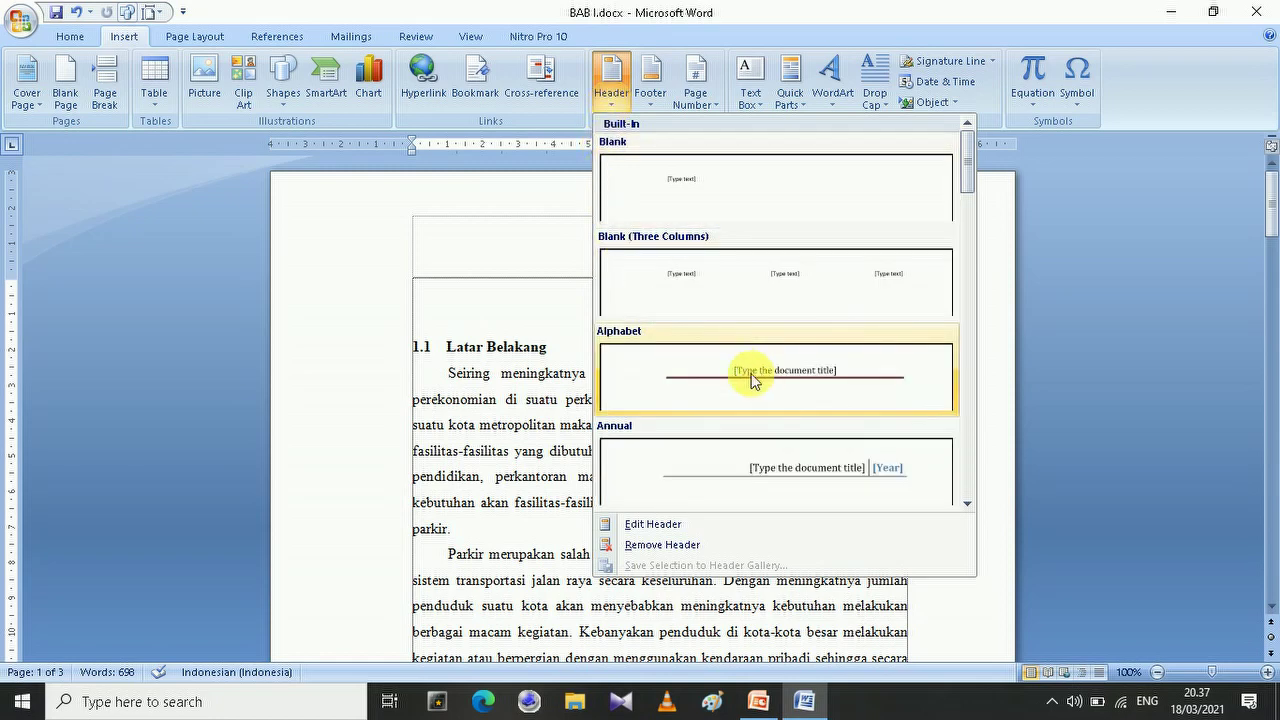
left_click(800, 383)
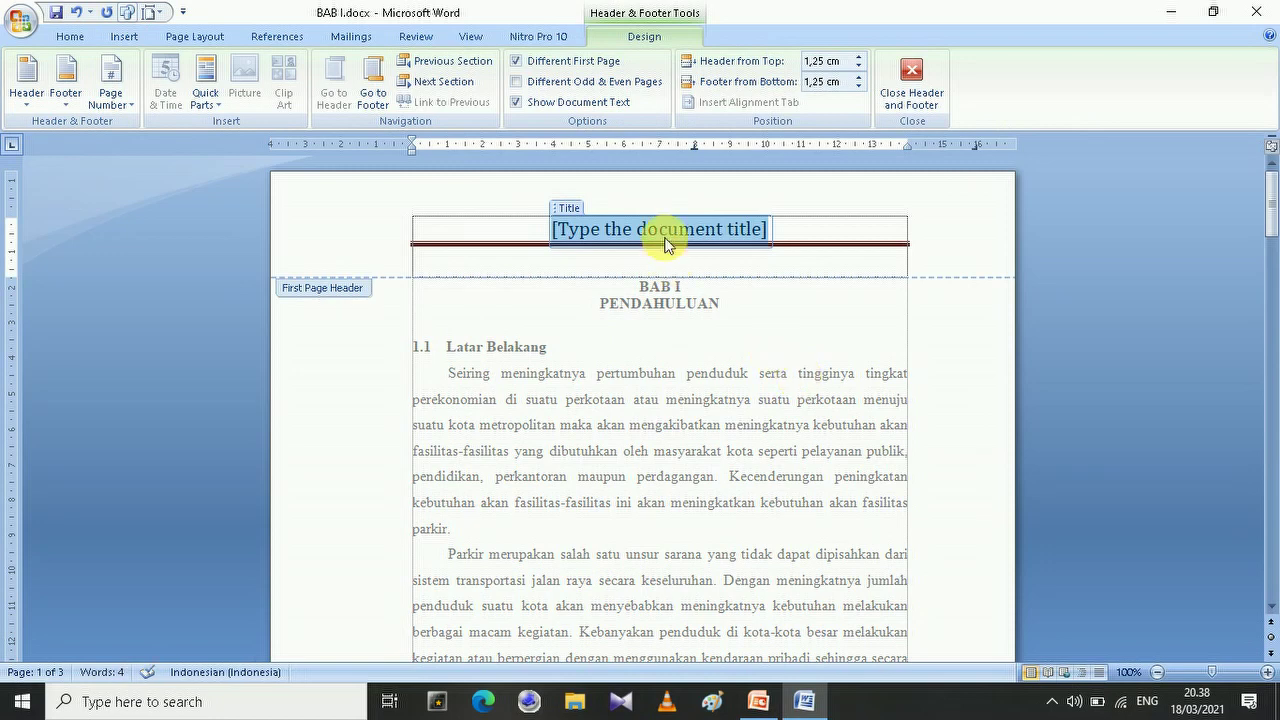
type("Komputer Dasar Sipil")
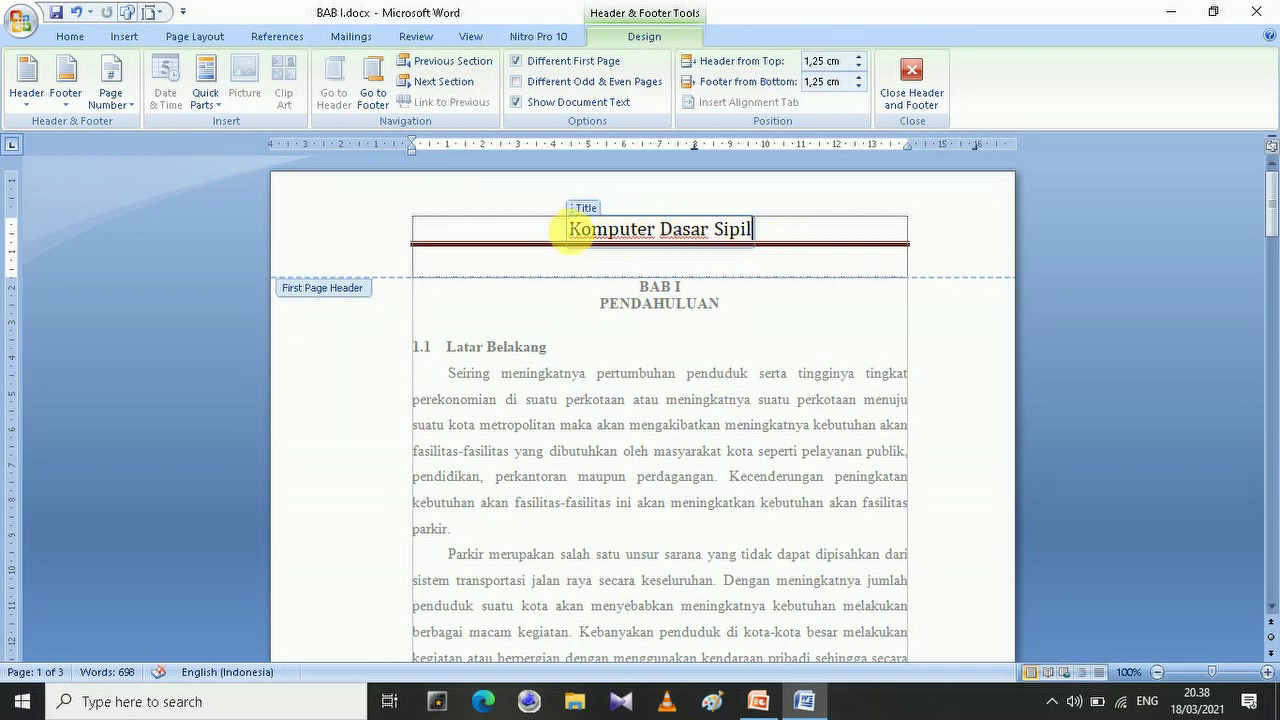
- Try left alignment on the header title "Komputer Dasar Sipil", finishing with right alignment
left_click_drag(572, 237, 778, 238)
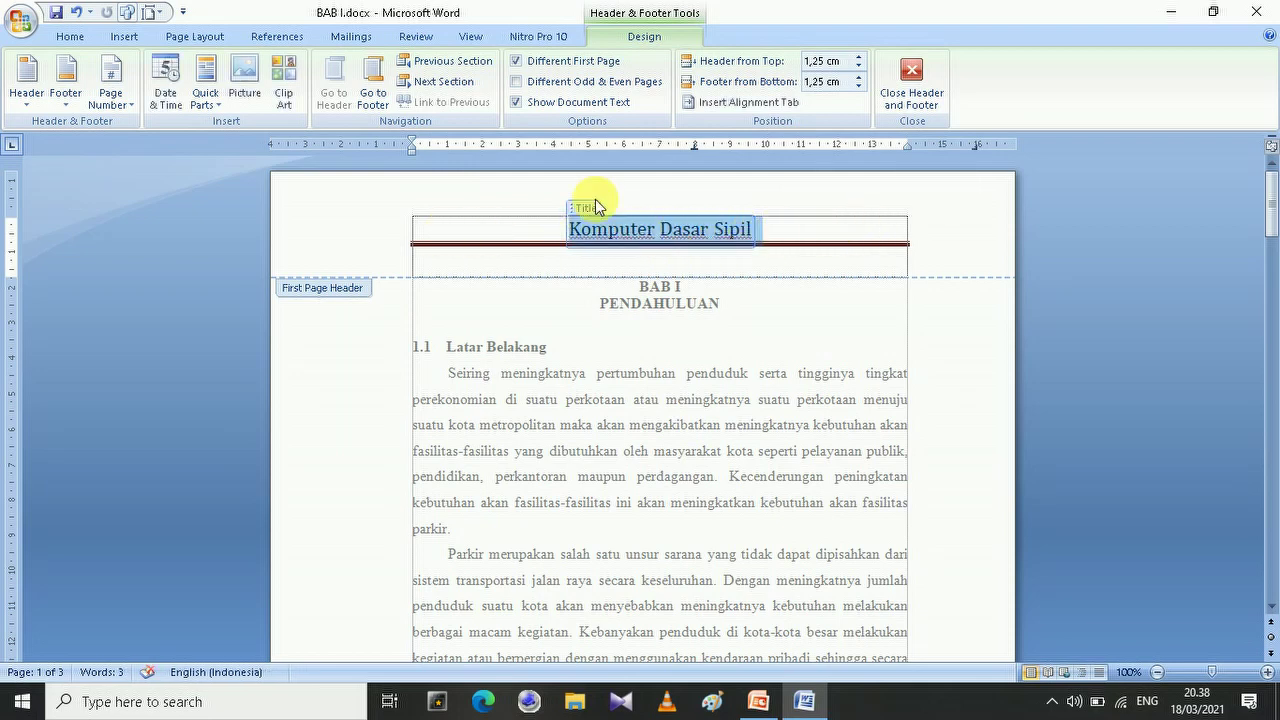
left_click(62, 37)
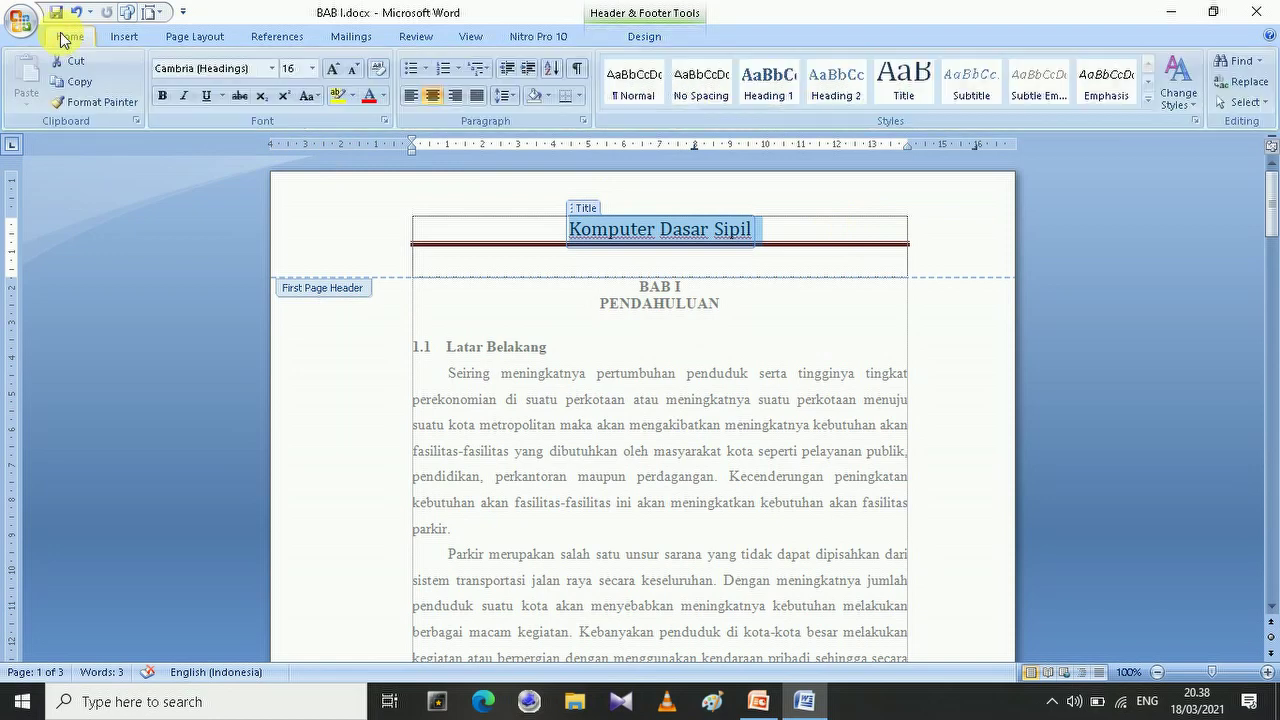
left_click(413, 95)
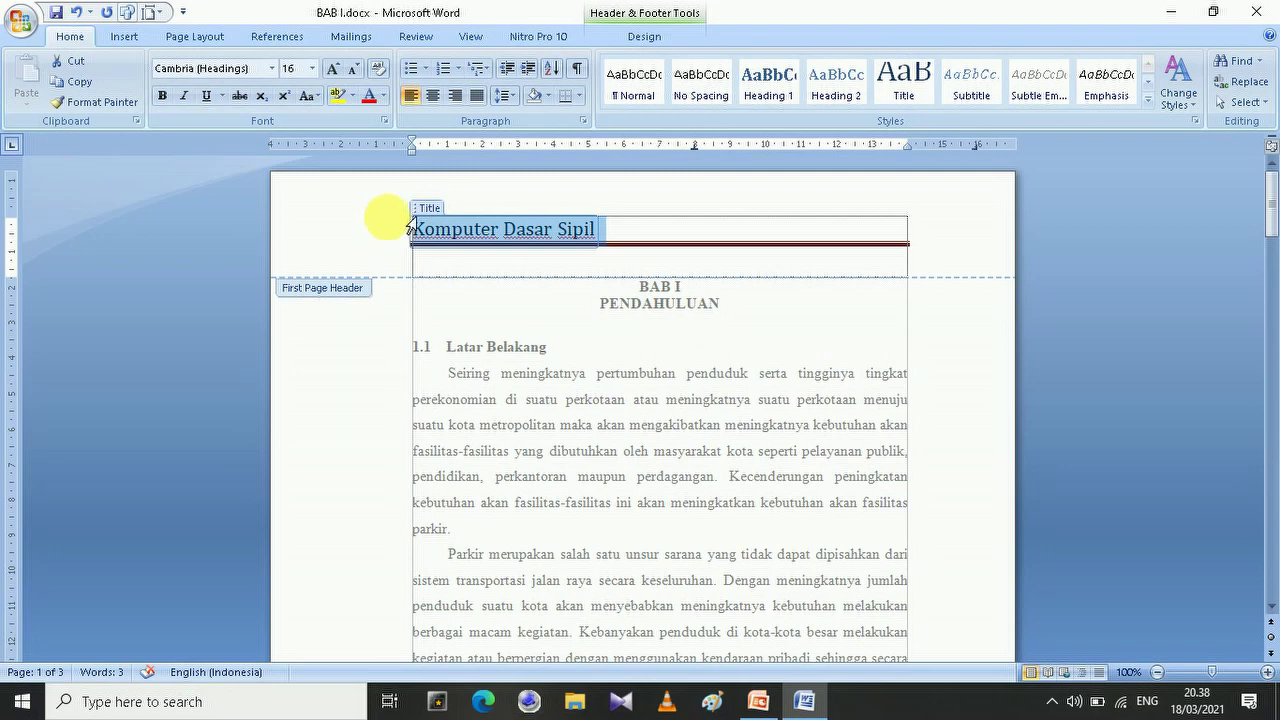
left_click(452, 94)
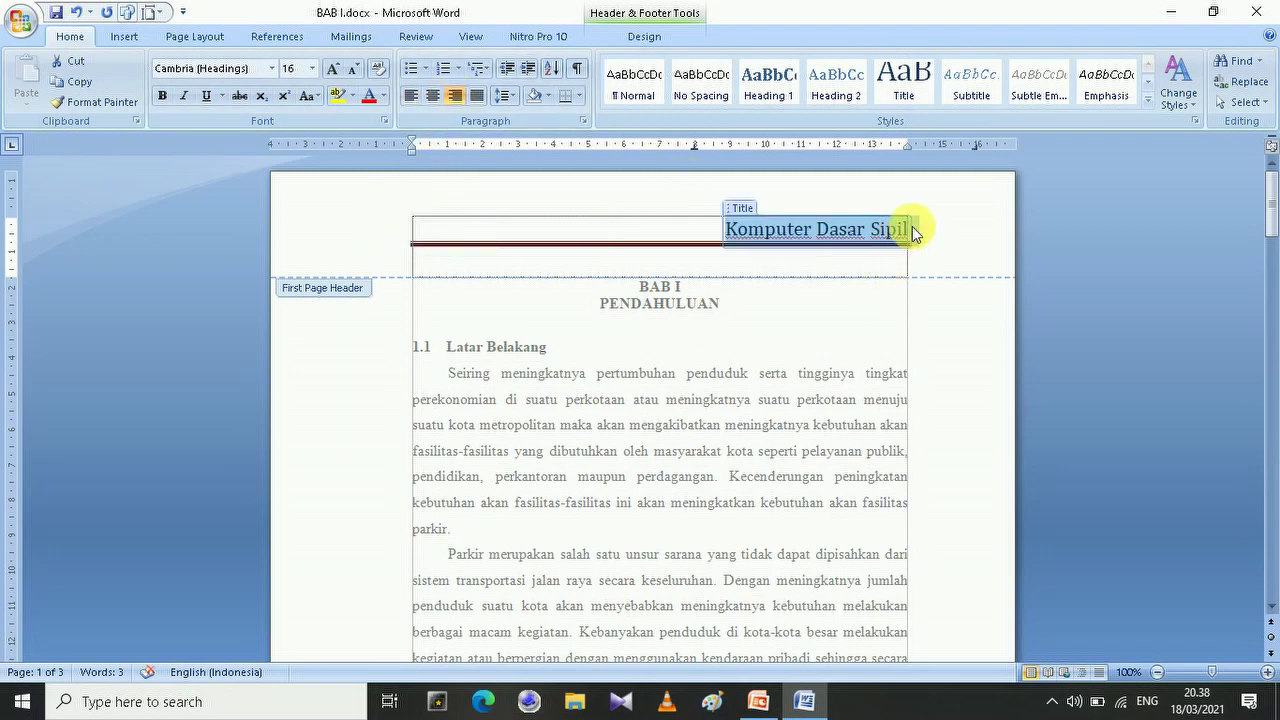
- Set the header title "Komputer Dasar Sipil" to Bahnschrift SemiBold SemiConden, size 20
left_click(271, 68)
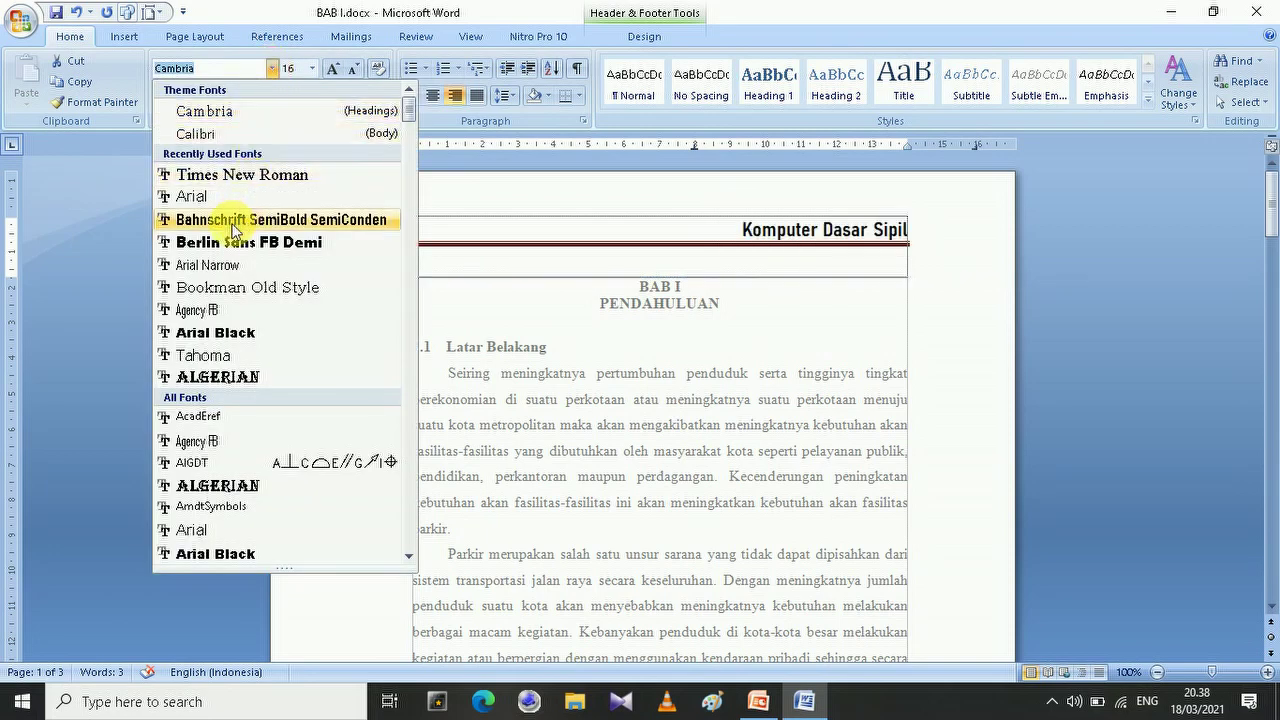
left_click(304, 222)
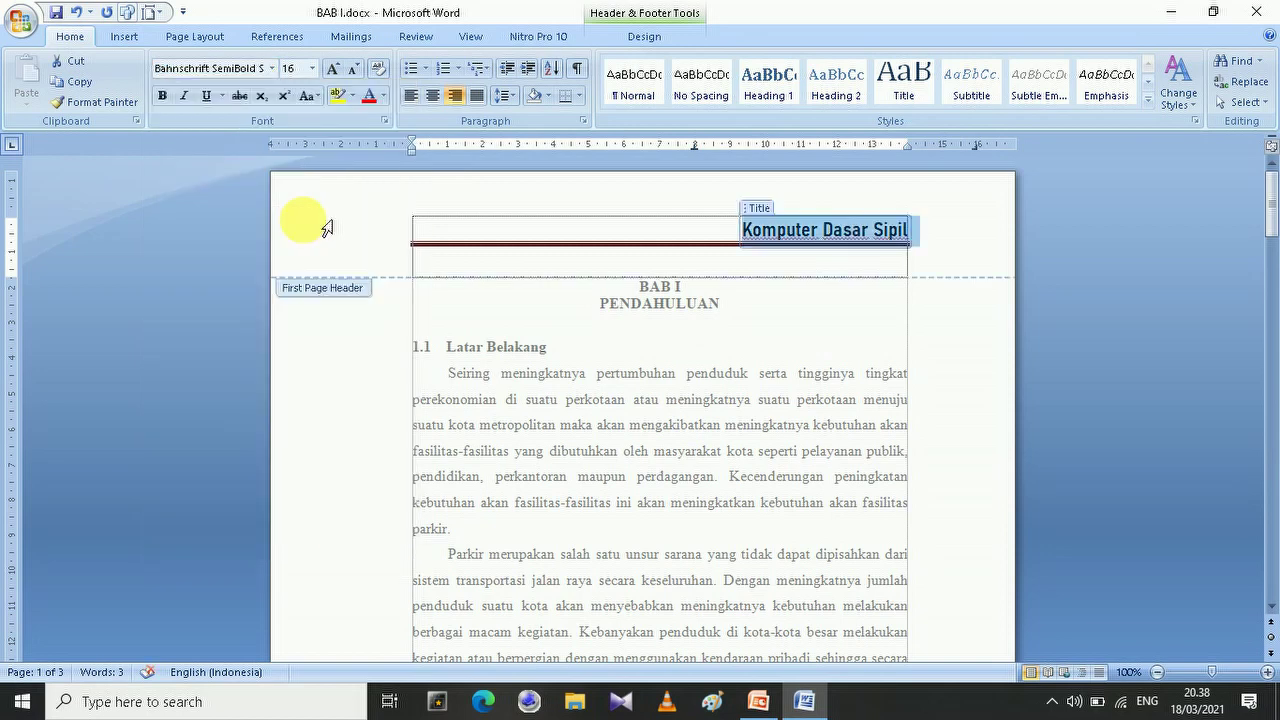
left_click(312, 68)
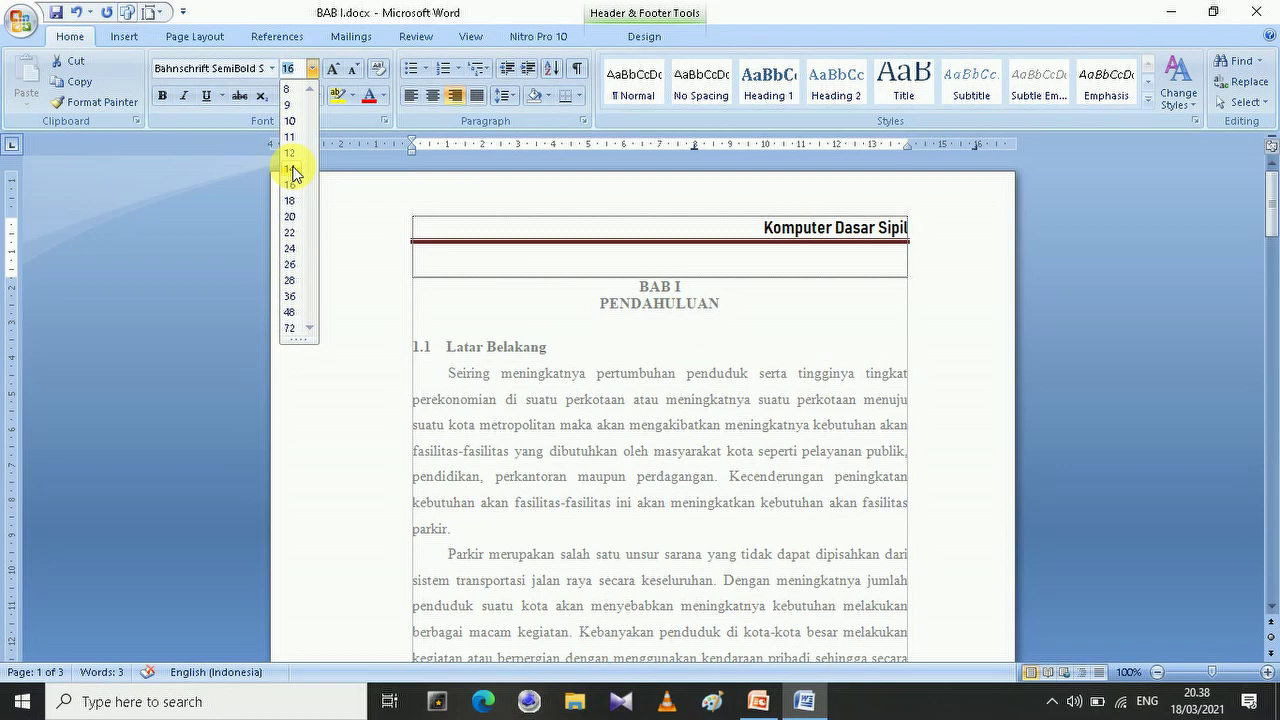
left_click(293, 217)
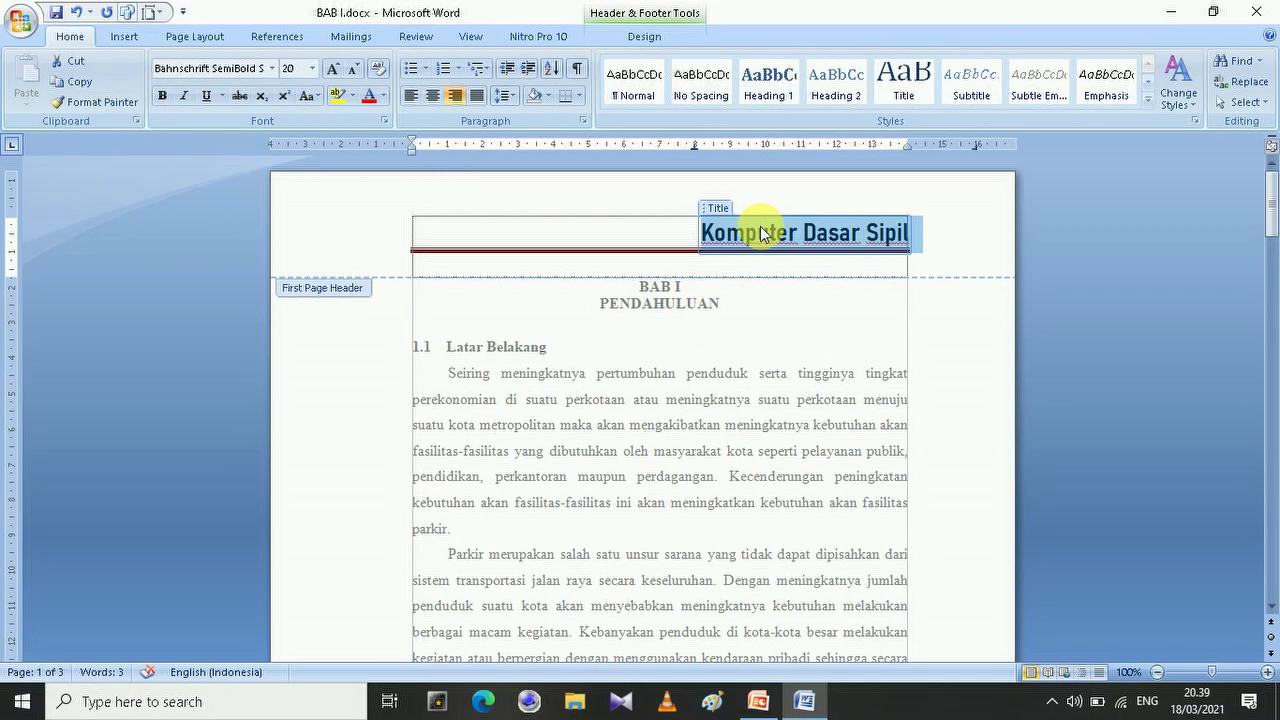
- Leave header editing and insert the built-in Alphabet footer on the first page
scroll(720, 363, "down", 10)
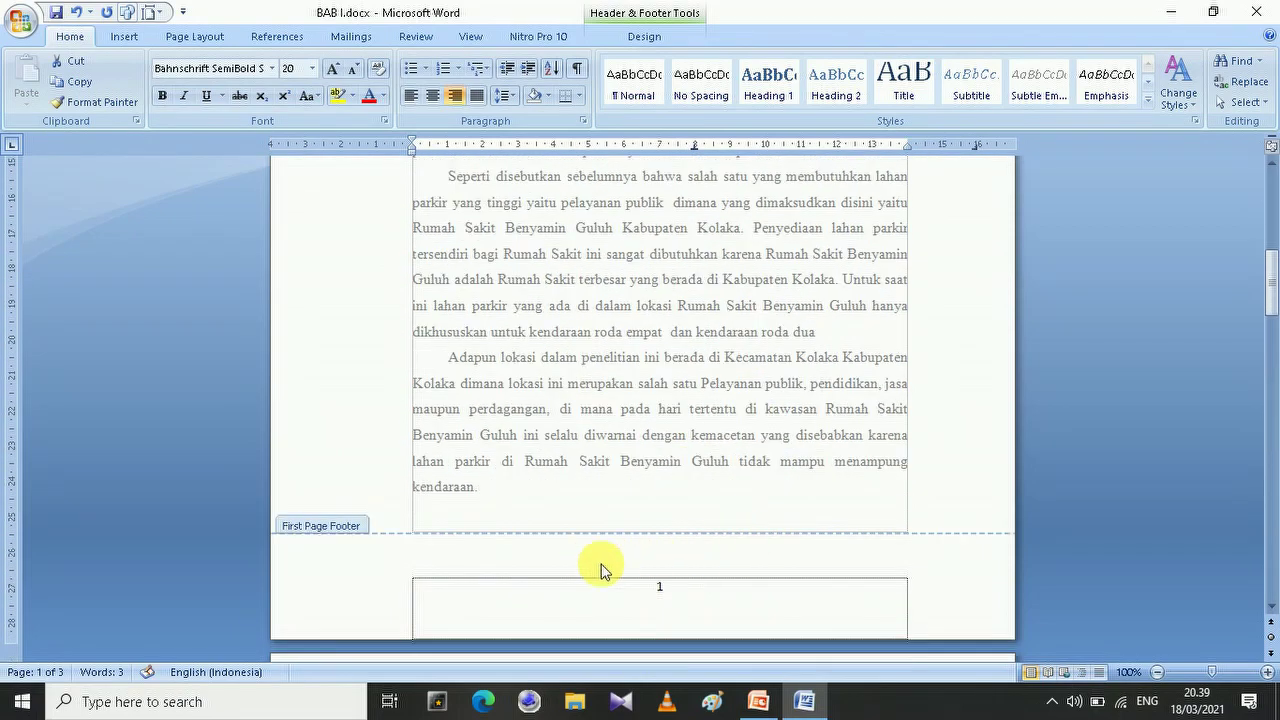
scroll(695, 445, "up", 10)
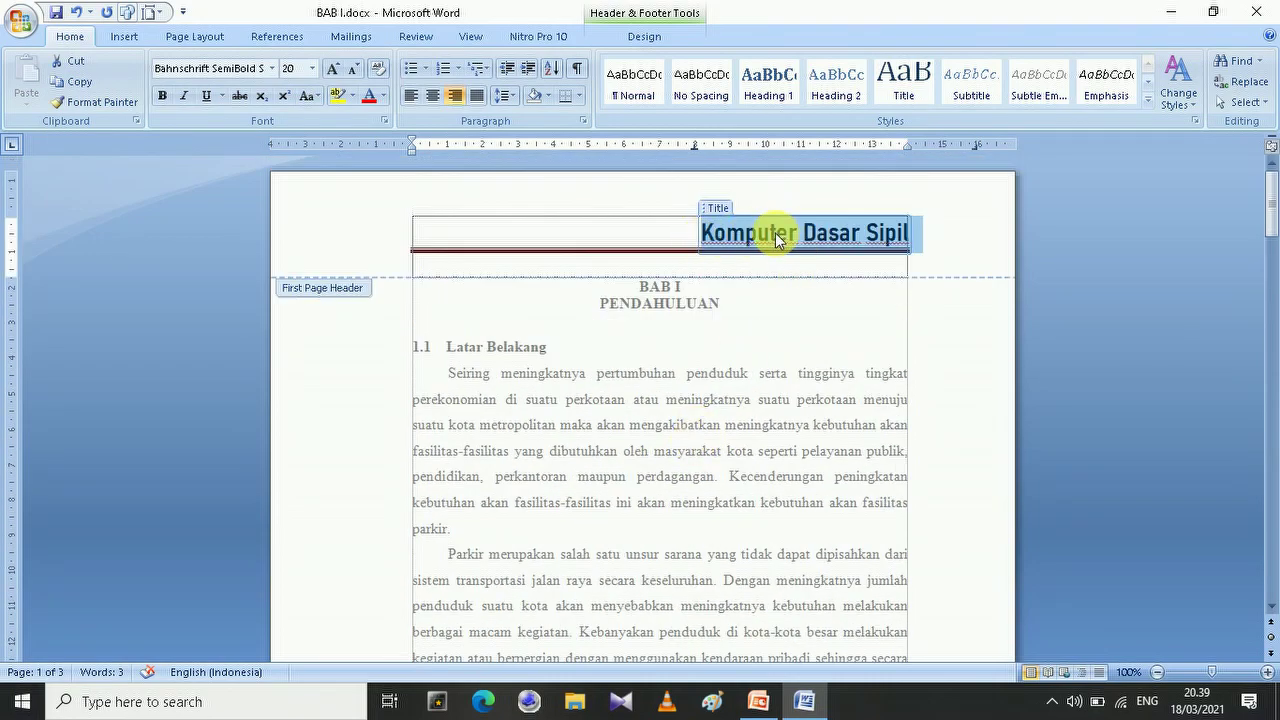
double_click(657, 410)
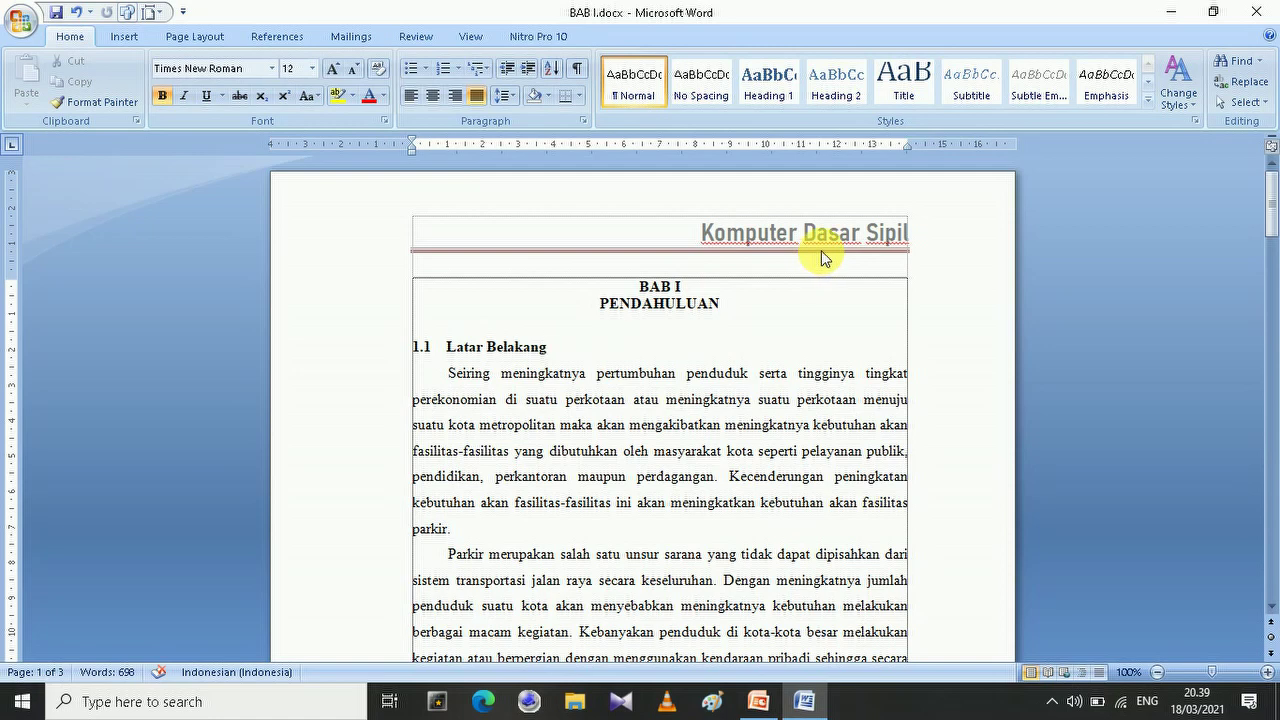
left_click(127, 37)
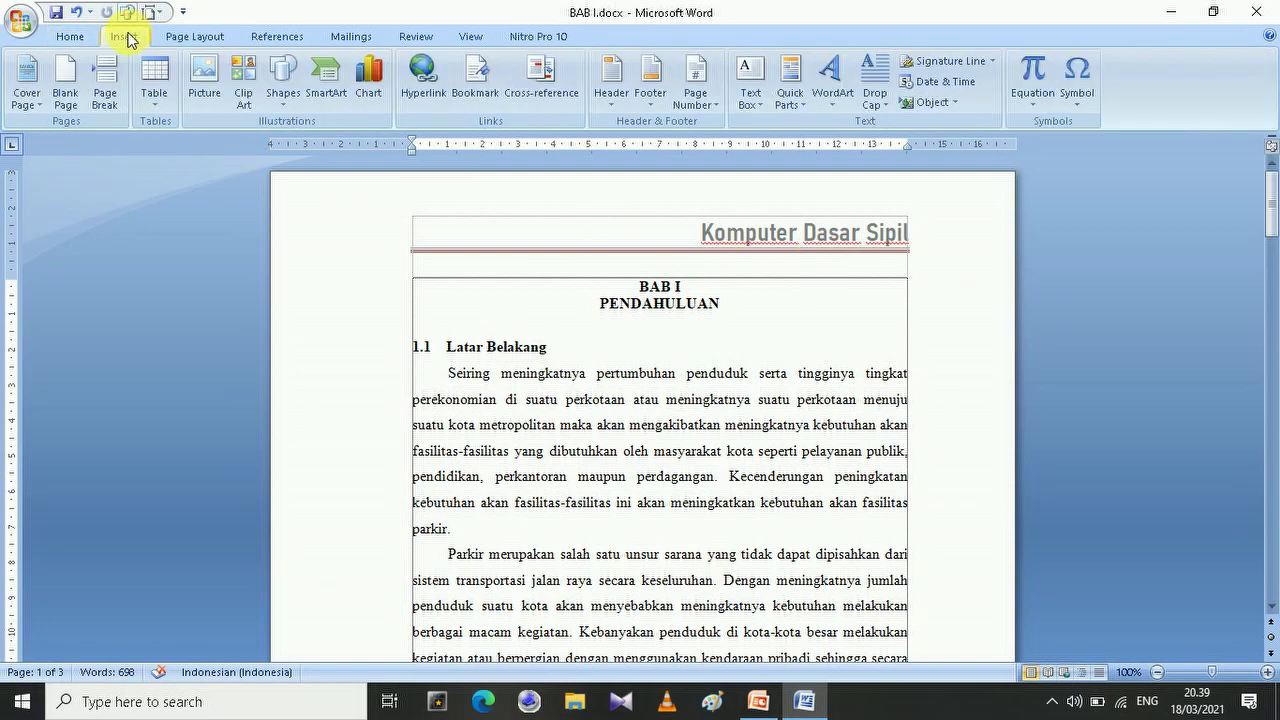
left_click(652, 102)
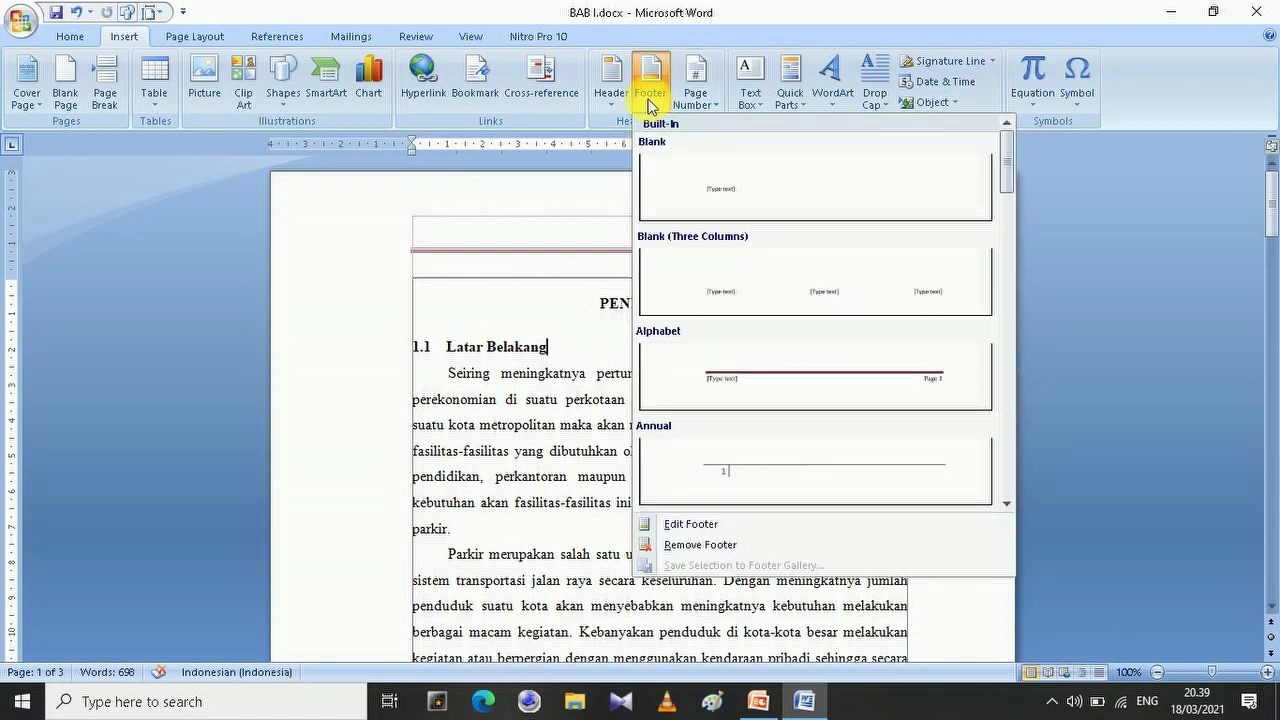
left_click(783, 377)
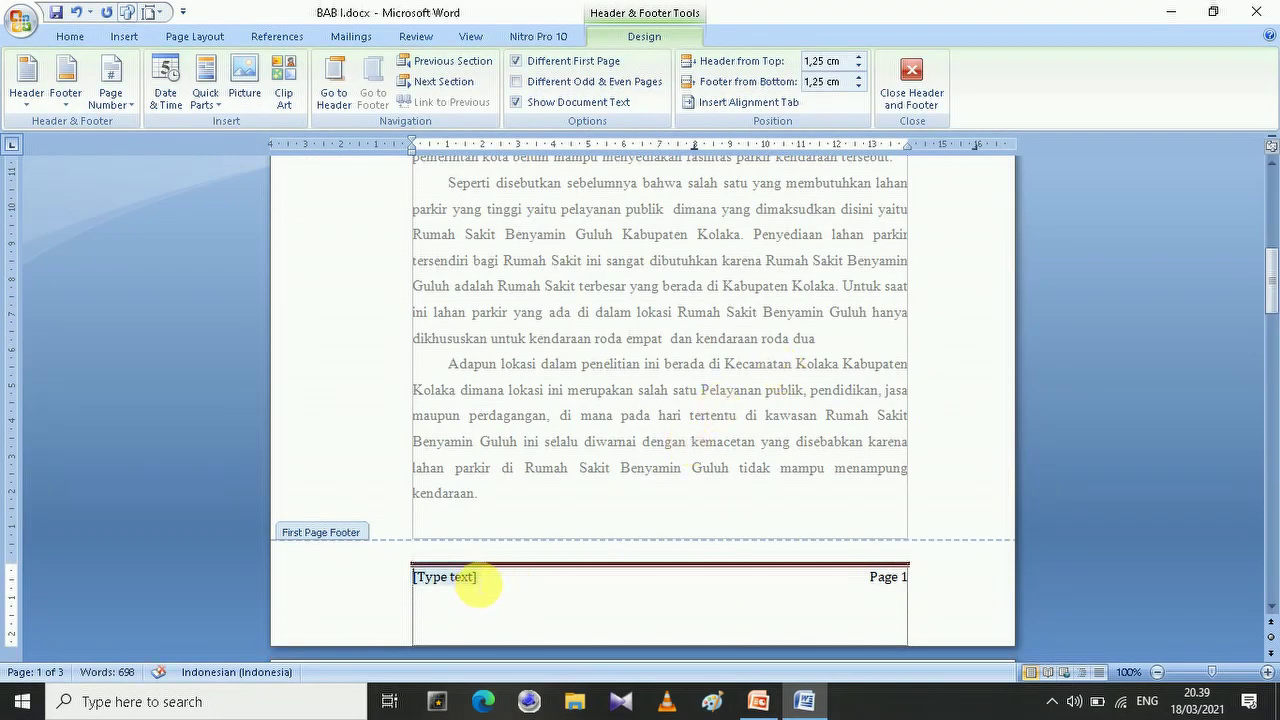
- Enter "Kelas A" as the first-page footer text and return to the document body
left_click(477, 585)
type("Kerla")
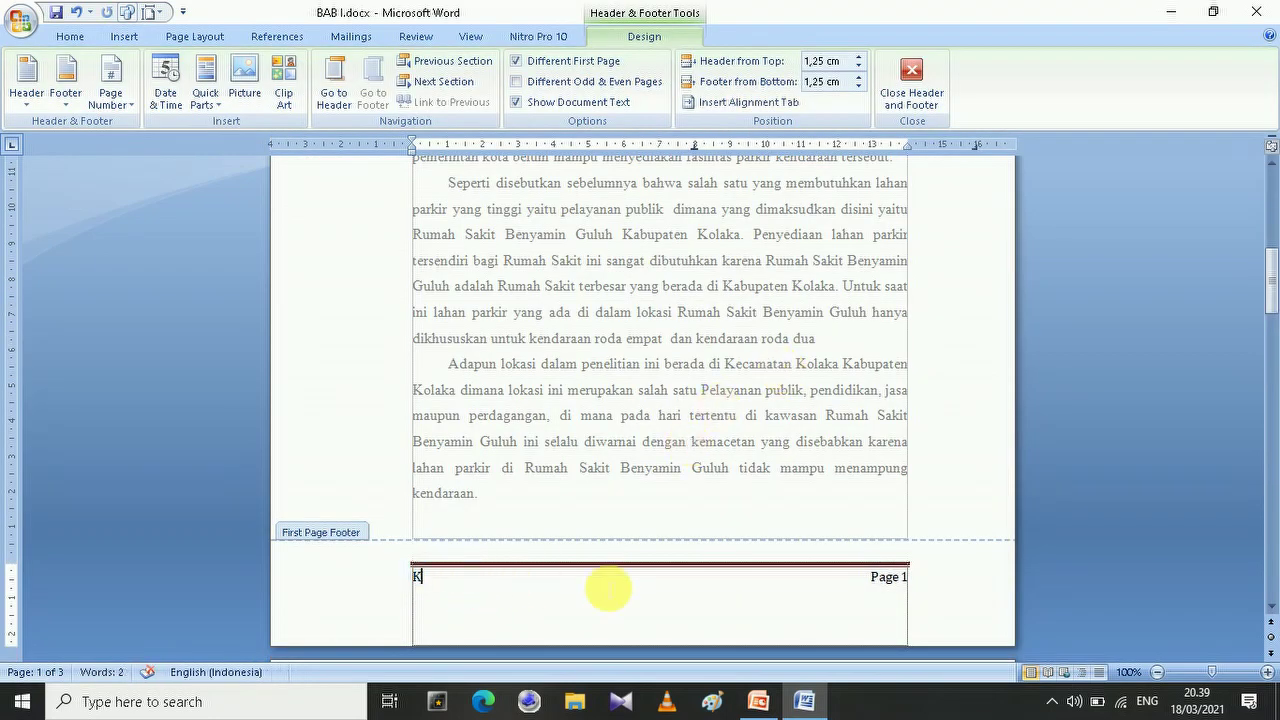
key("BackSpace")
key("BackSpace")
key("BackSpace")
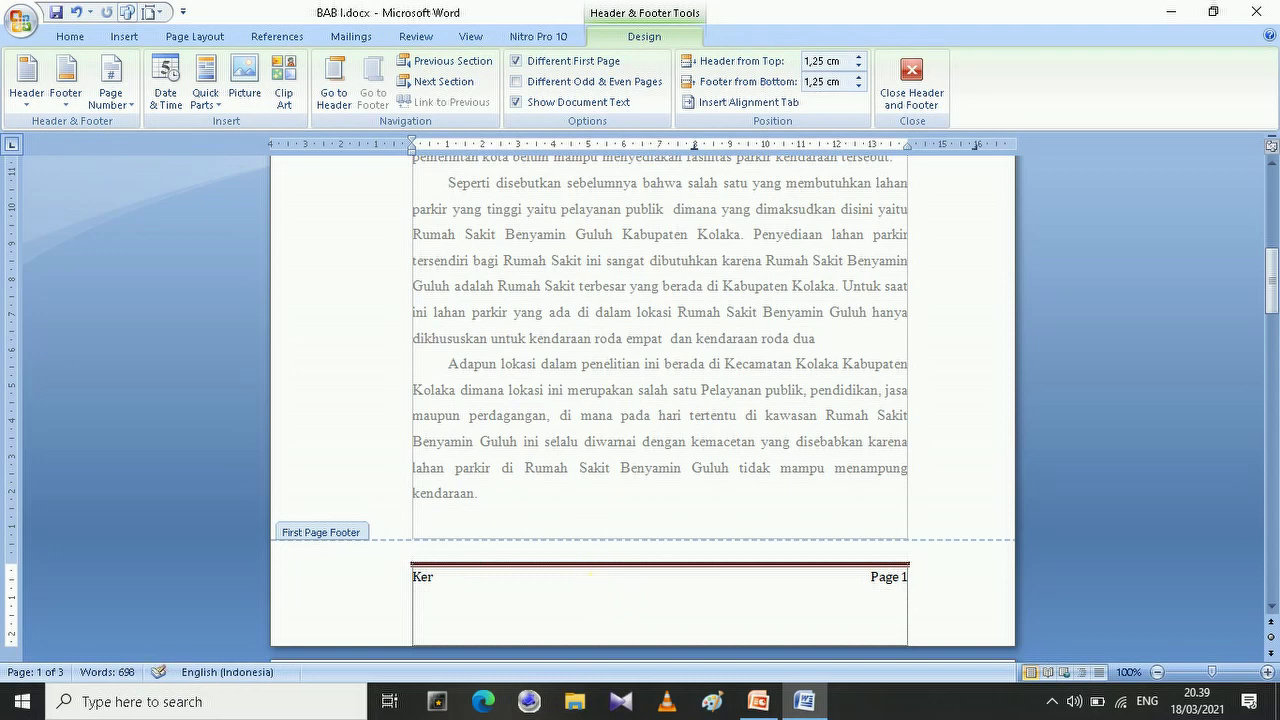
type("las A")
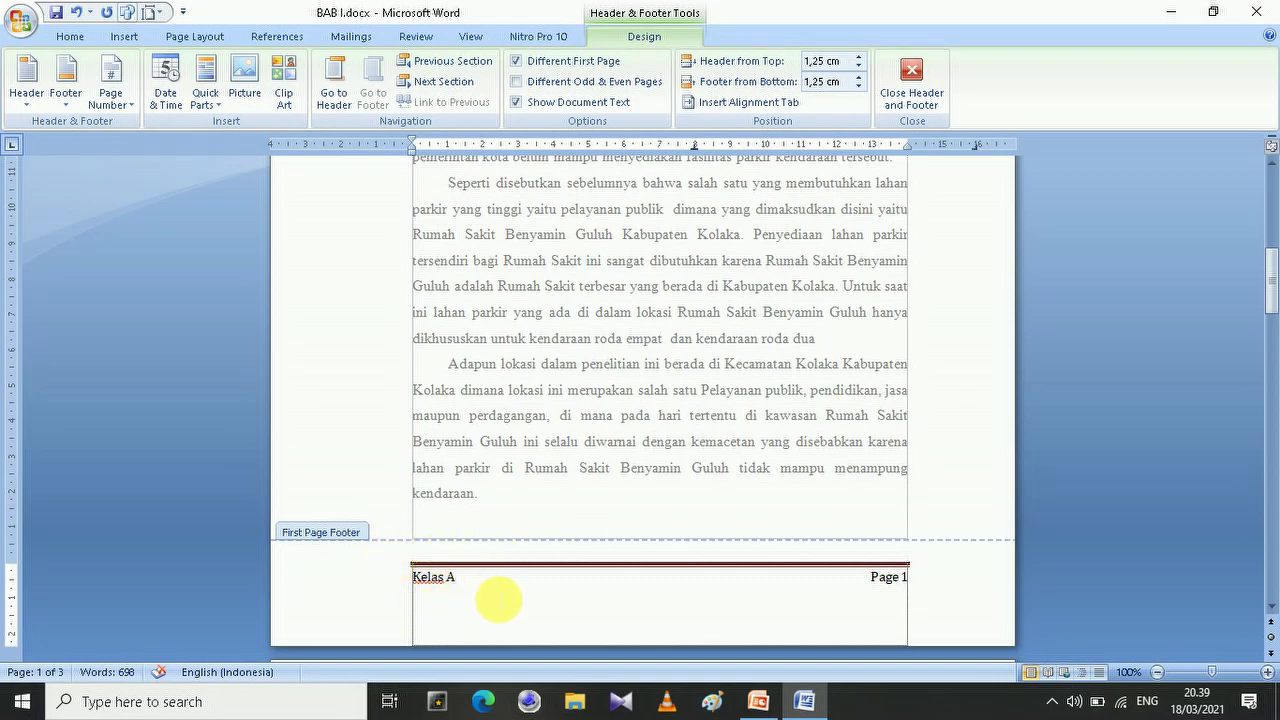
left_click(918, 87)
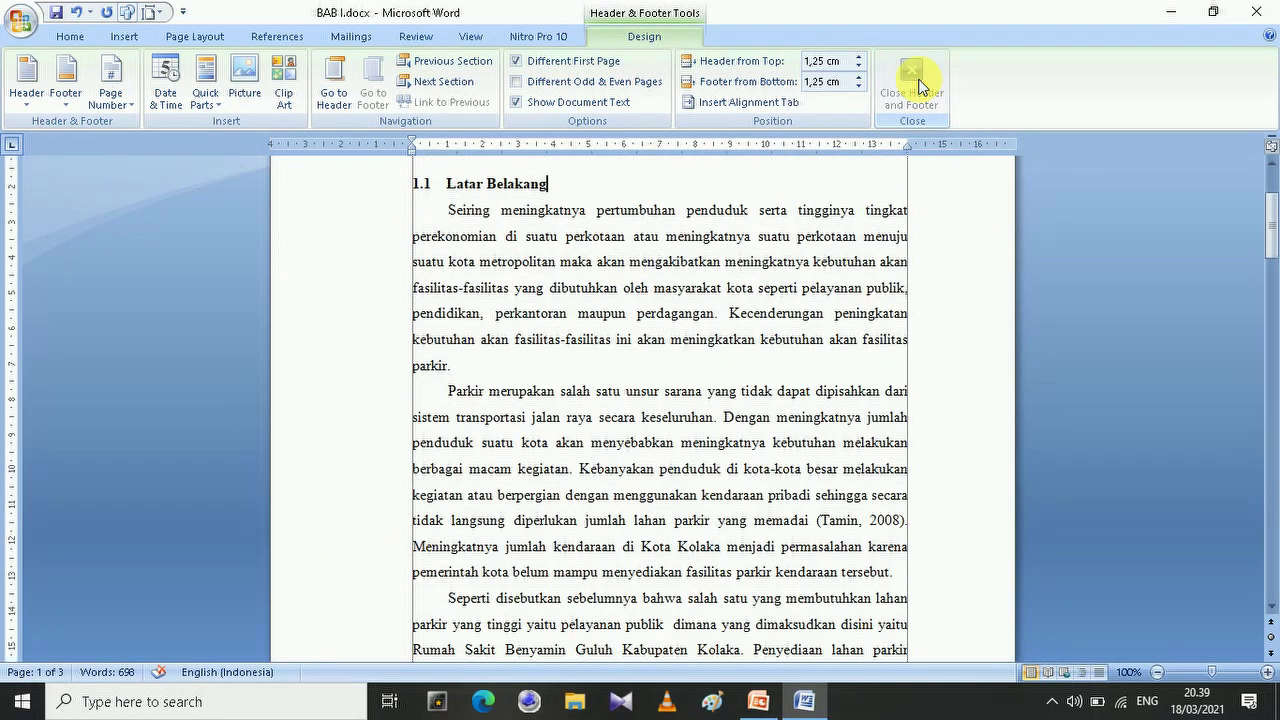
- Review the header and footer on the first page of the chapter
scroll(672, 345, "up", 2)
scroll(672, 345, "up", 1)
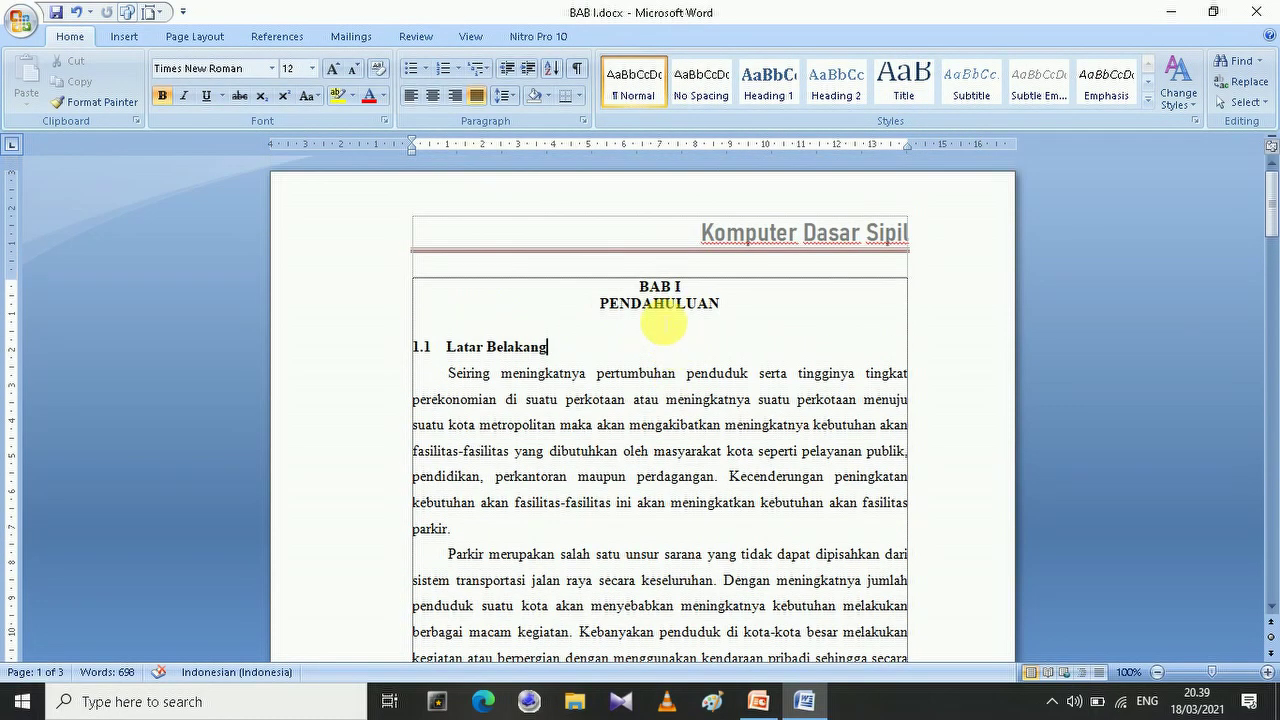
scroll(800, 225, "down", 10)
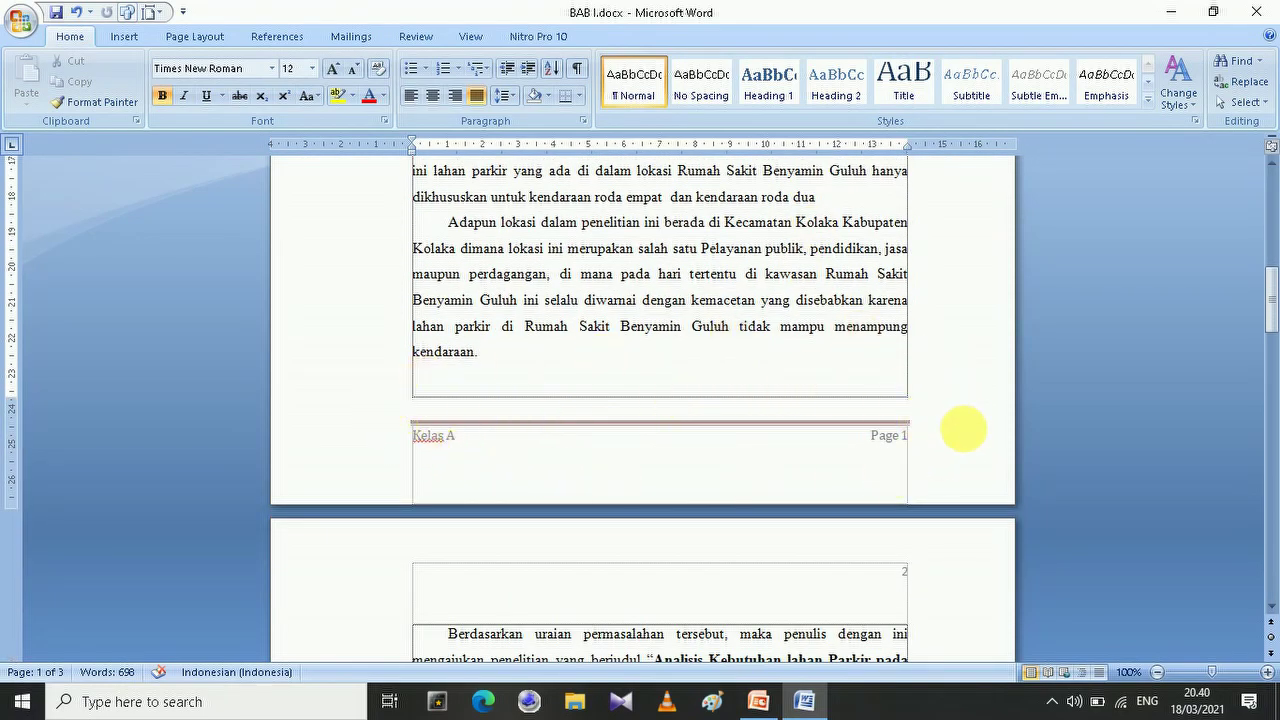
scroll(361, 405, "up", 10)
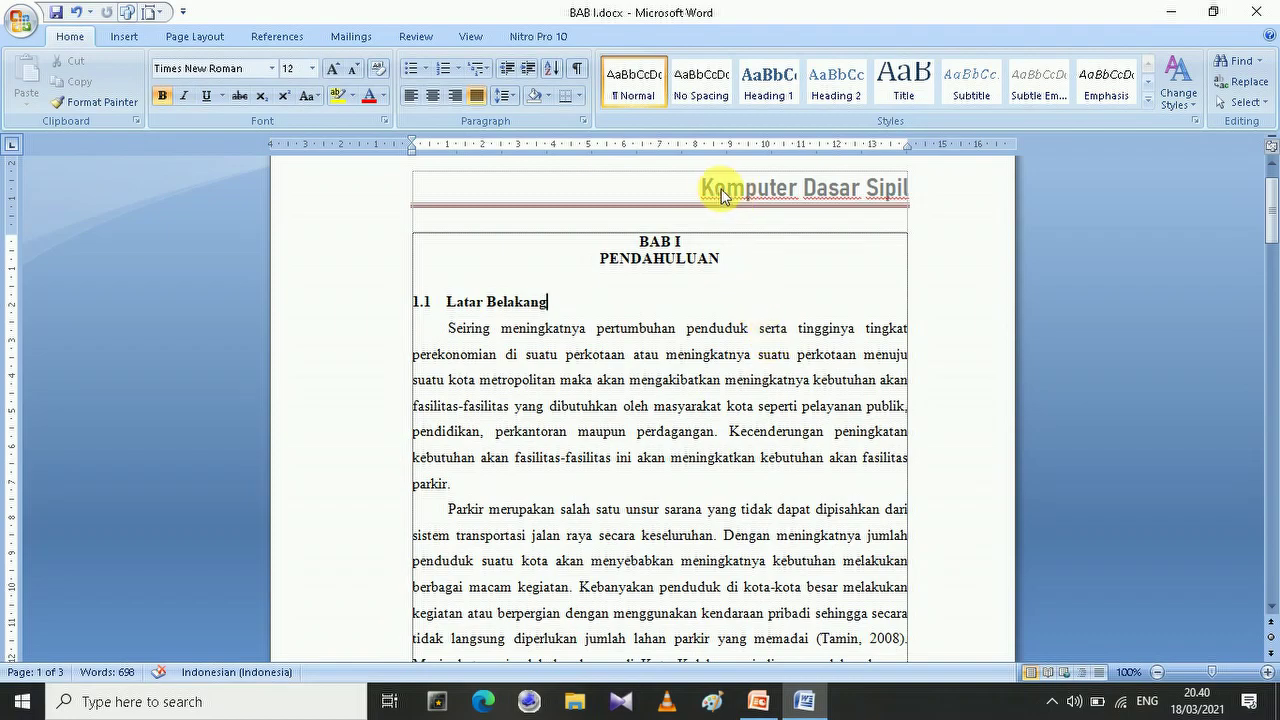
scroll(785, 238, "down", 10)
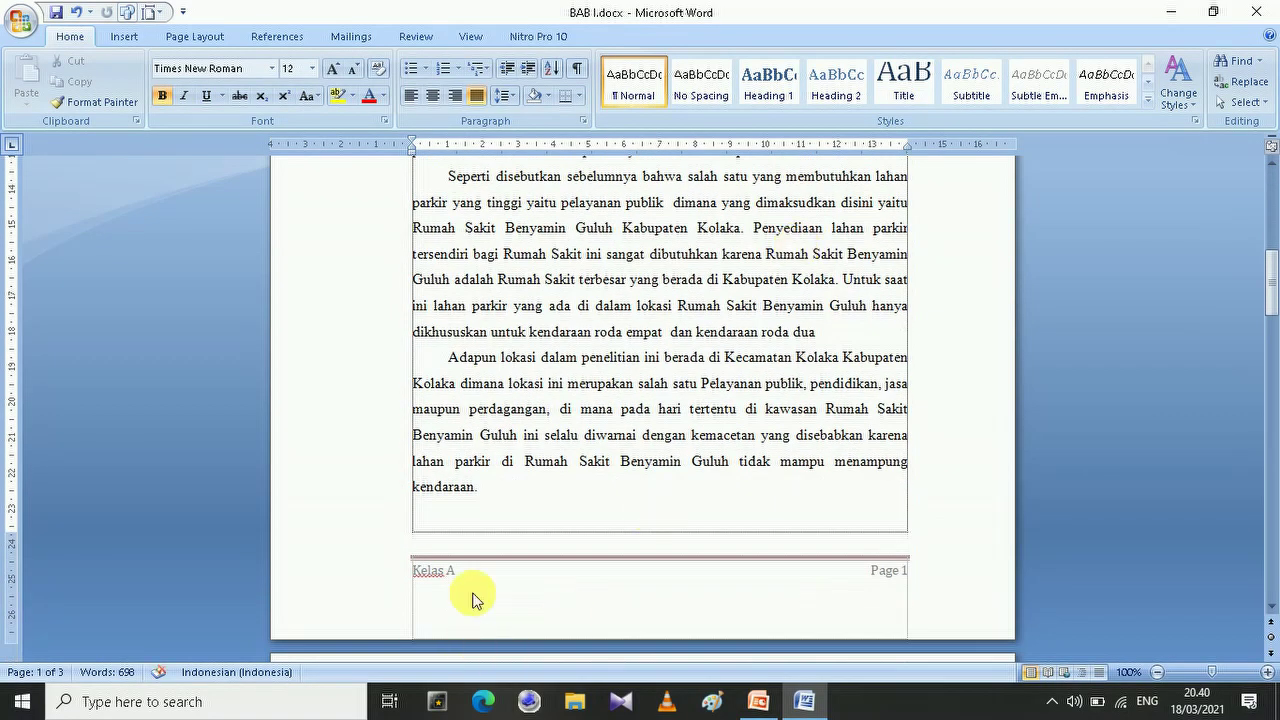
scroll(724, 400, "up", 10)
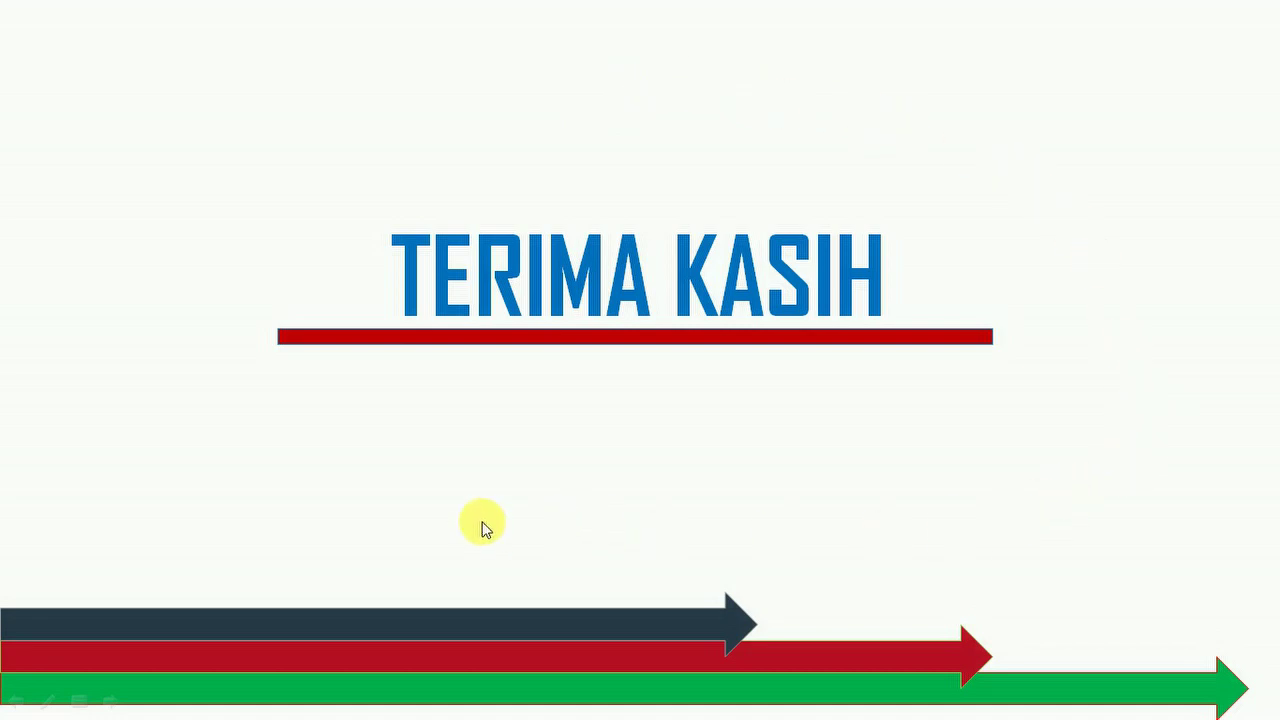
left_click(1060, 497)
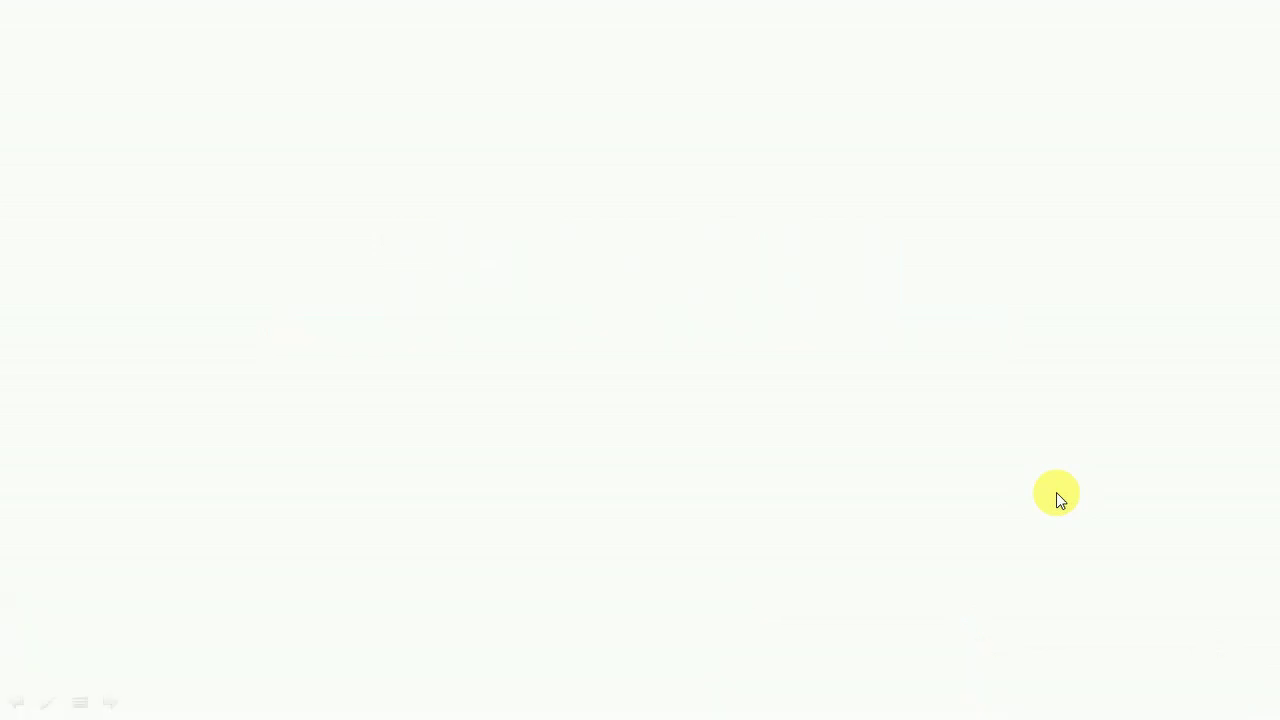